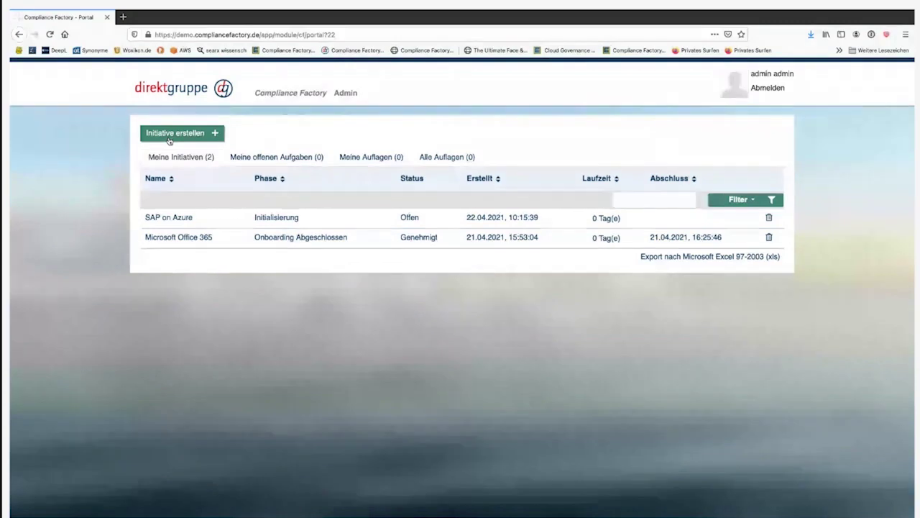
click(171, 137)
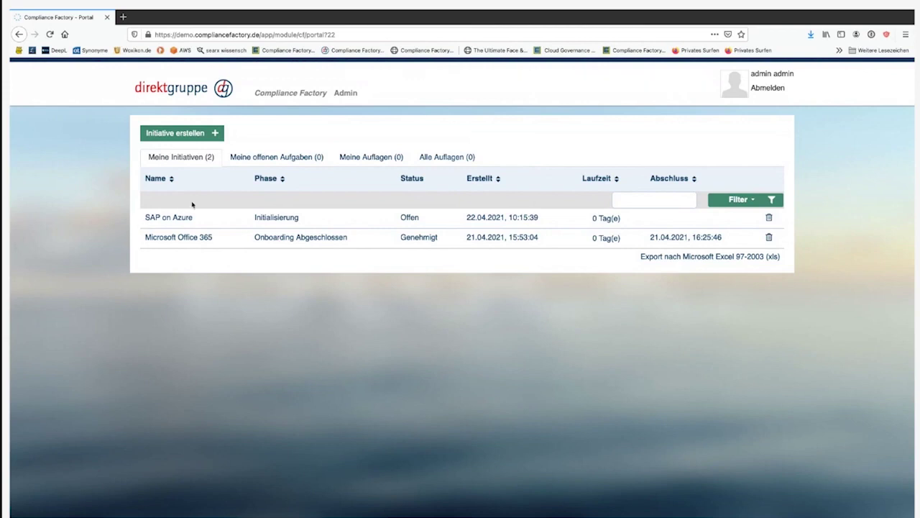
click(168, 216)
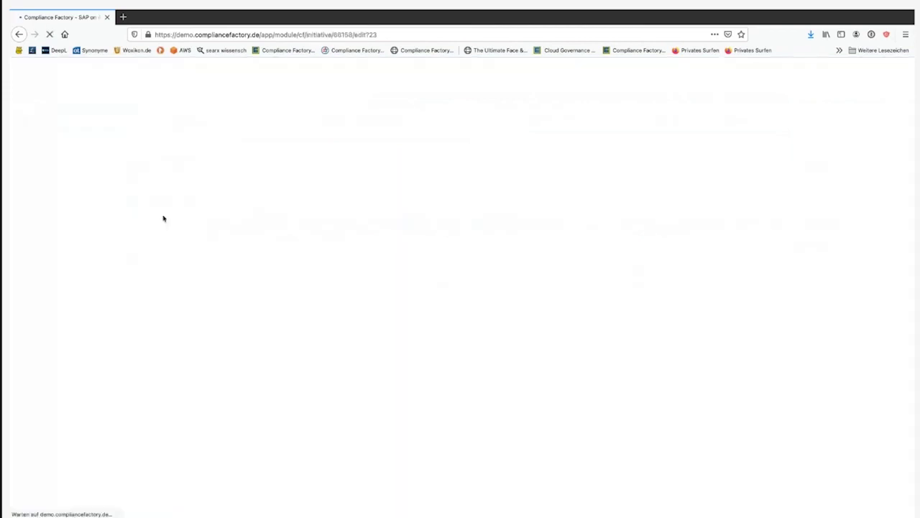
key(alt+Left)
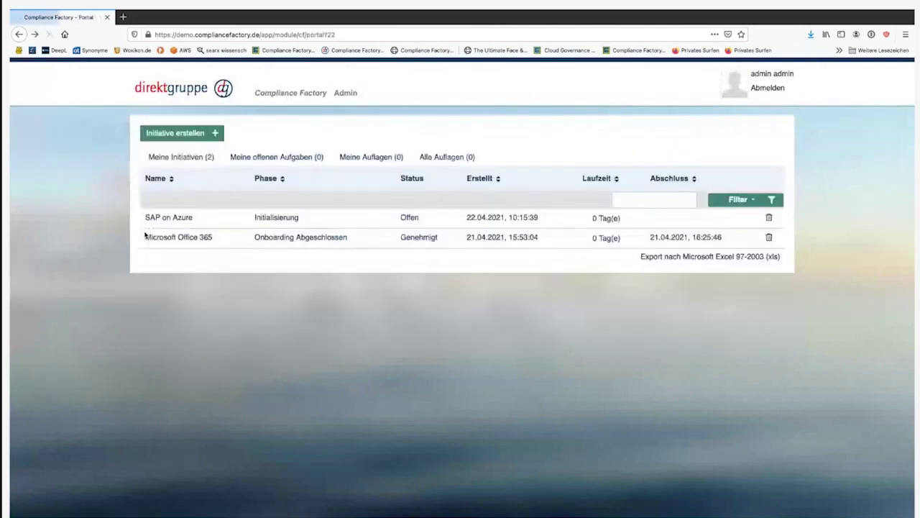
Open the Microsoft Office 365 initiative's Steckbrief in a separate browser tab and highlight the question about processing personal data.
click(168, 239)
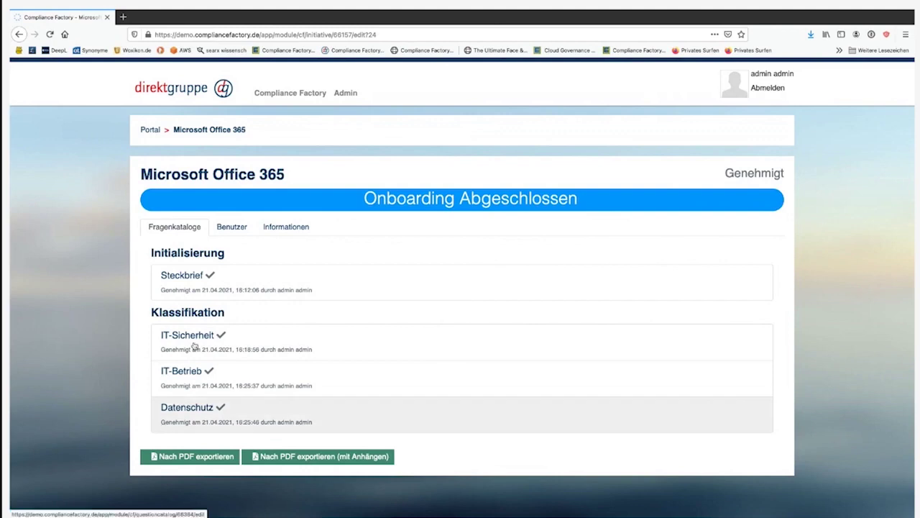
right_click(178, 286)
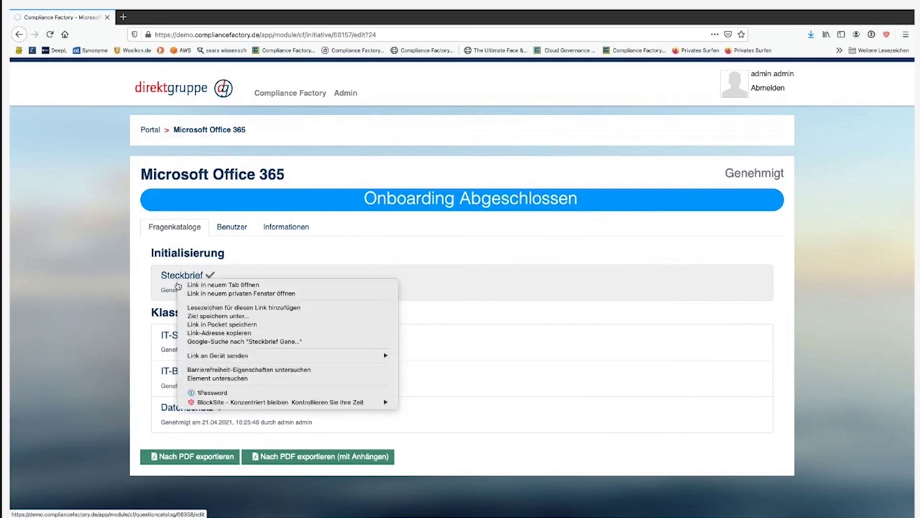
click(198, 290)
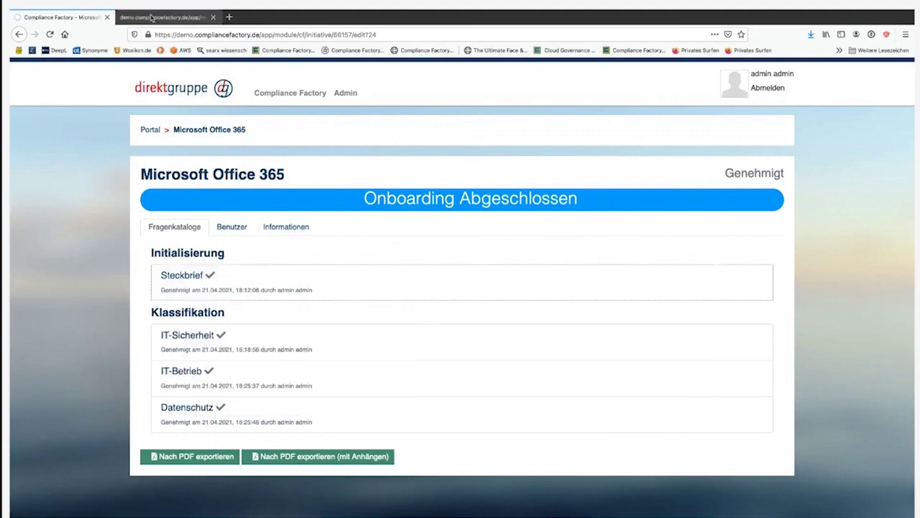
click(153, 17)
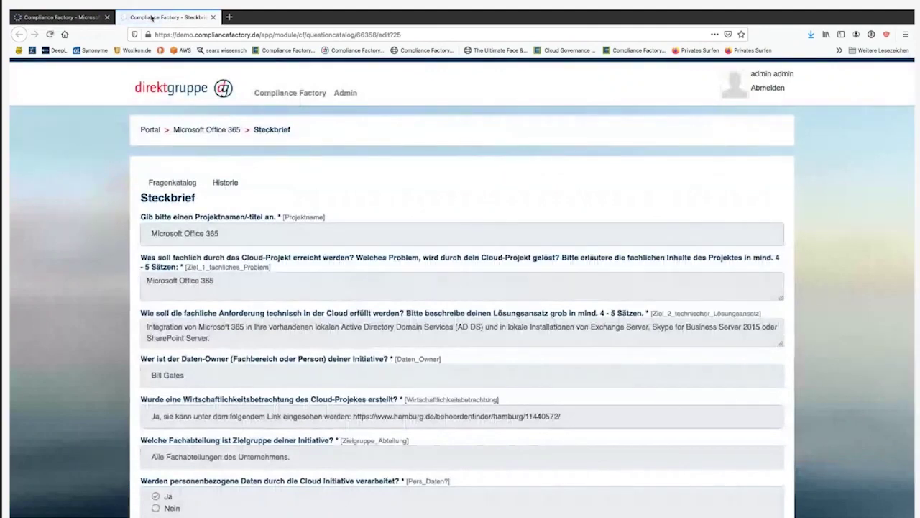
scroll(136, 290, down, 1)
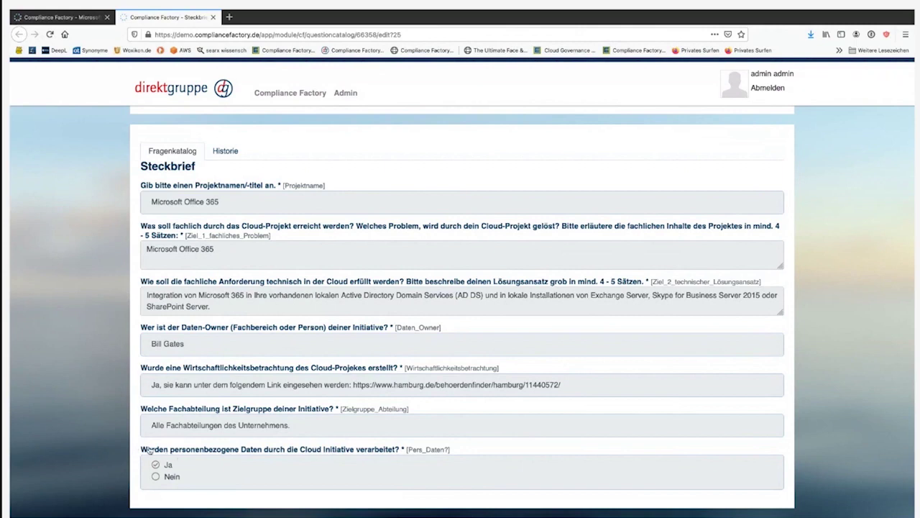
drag(148, 449, 456, 455)
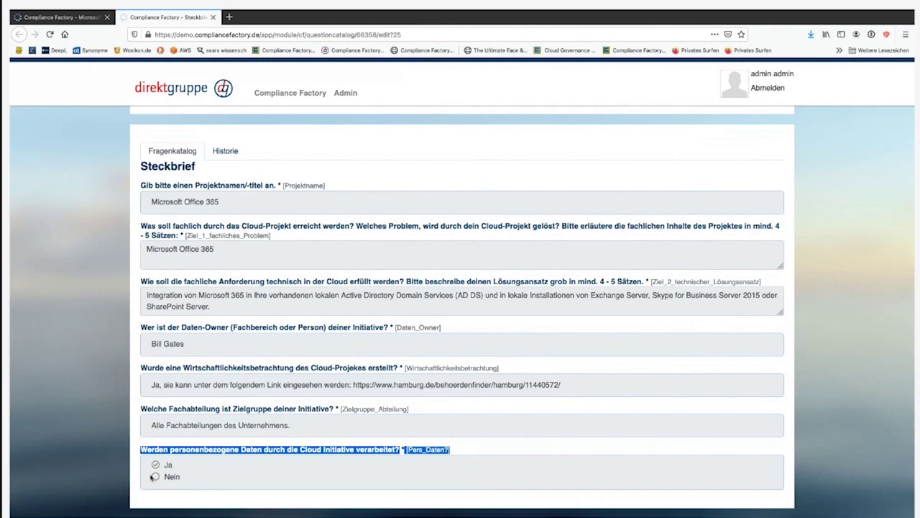
Return to the Microsoft Office 365 initiative, view its Datenschutz questionnaire and go back to the initiative overview.
key(ctrl+shift+Tab)
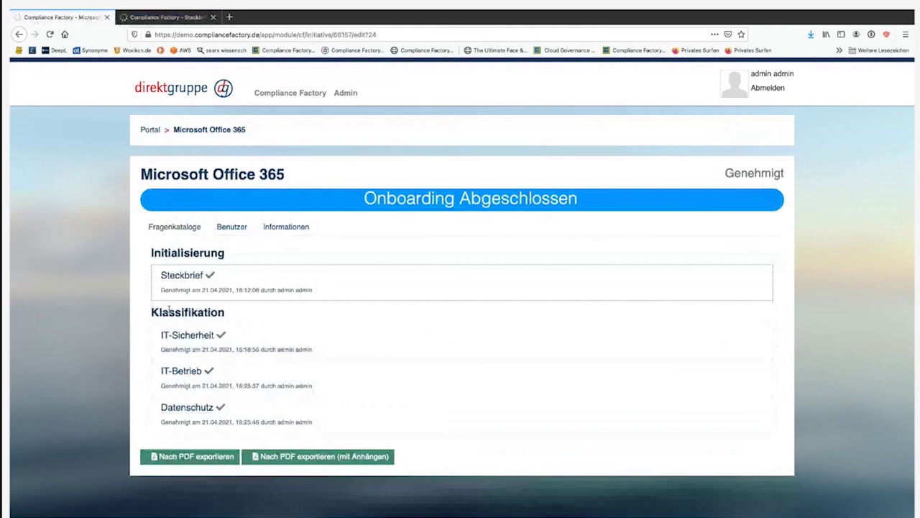
click(181, 408)
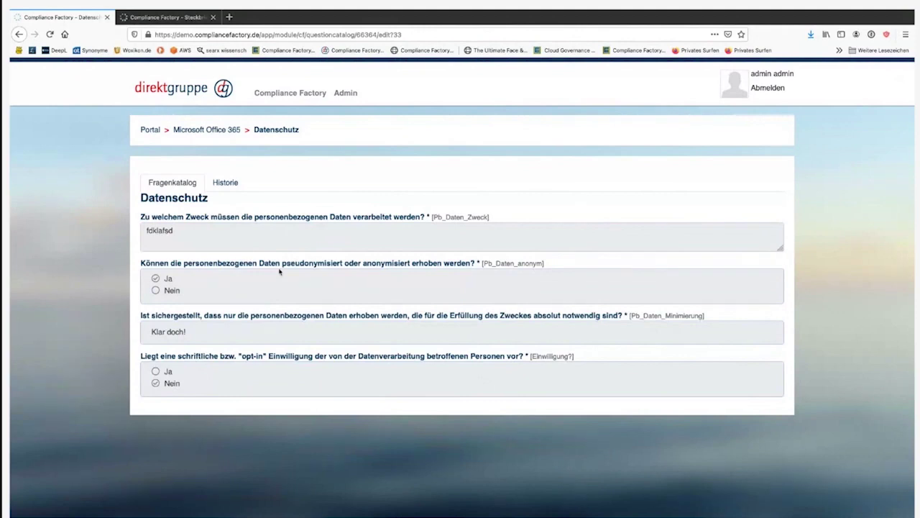
click(192, 135)
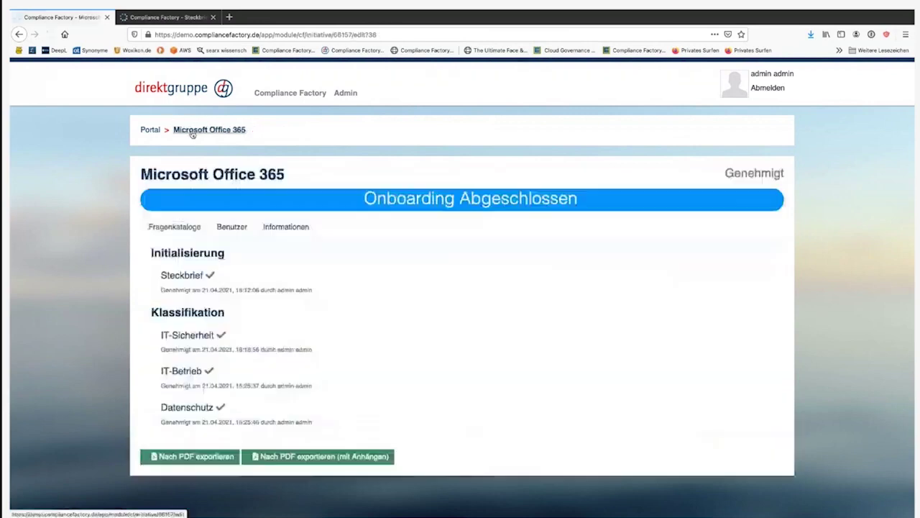
Review the initiative's IT-Sicherheit questionnaire, enlarging the Netzwerktopologieplan answer field, and return to the portal's initiative list.
click(175, 342)
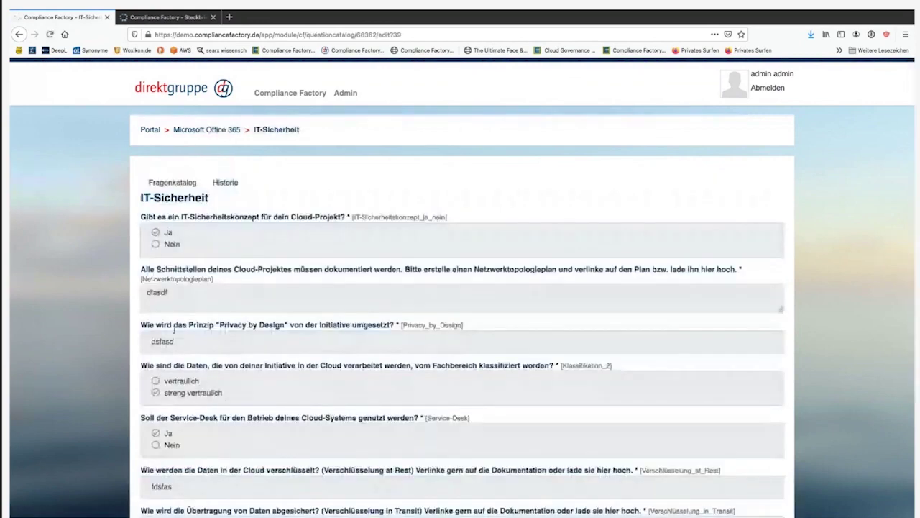
scroll(172, 295, down, 4)
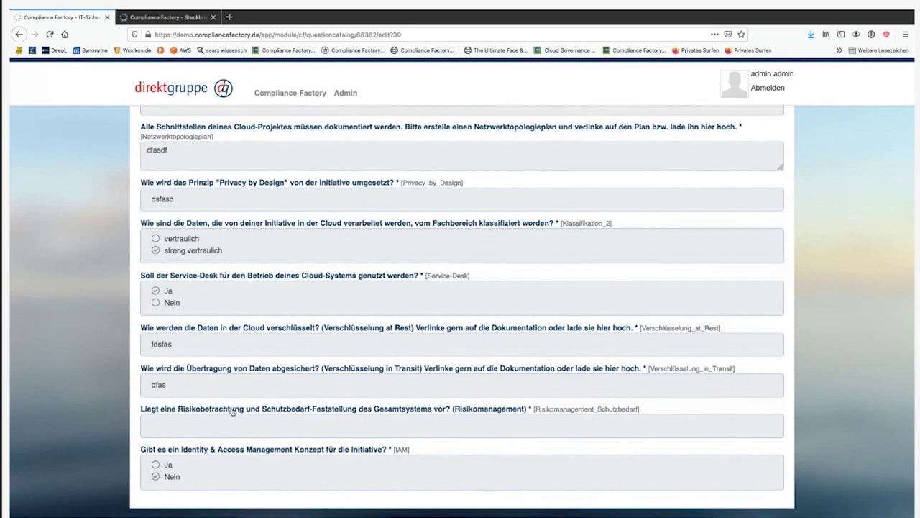
scroll(304, 334, up, 1)
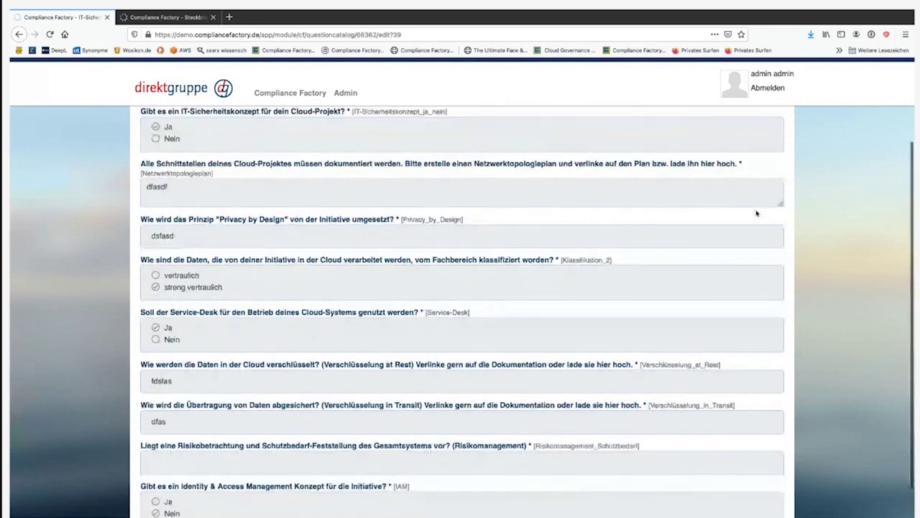
drag(781, 214, 782, 252)
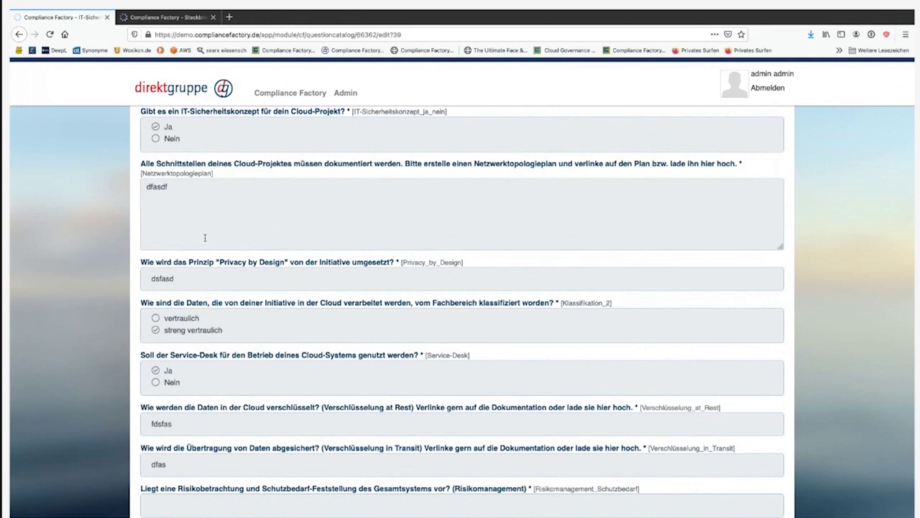
click(166, 96)
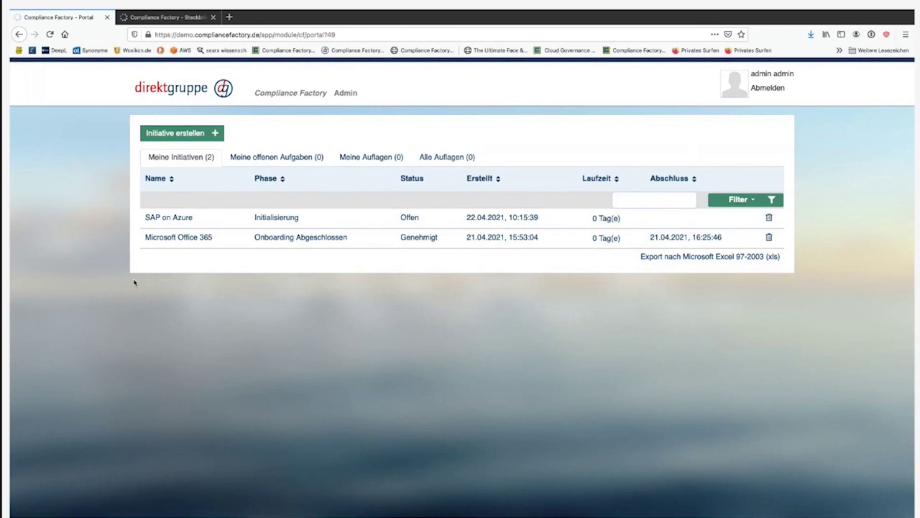
click(172, 218)
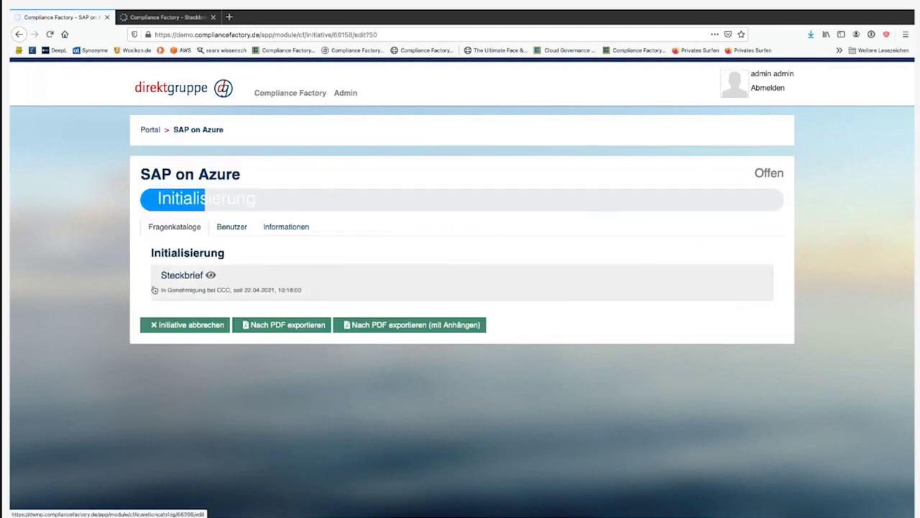
scroll(92, 158, left, 5)
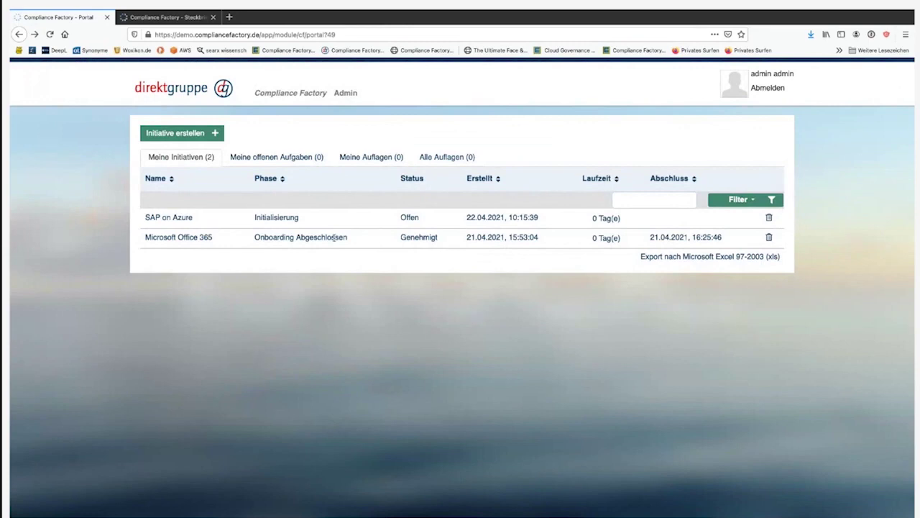
click(182, 238)
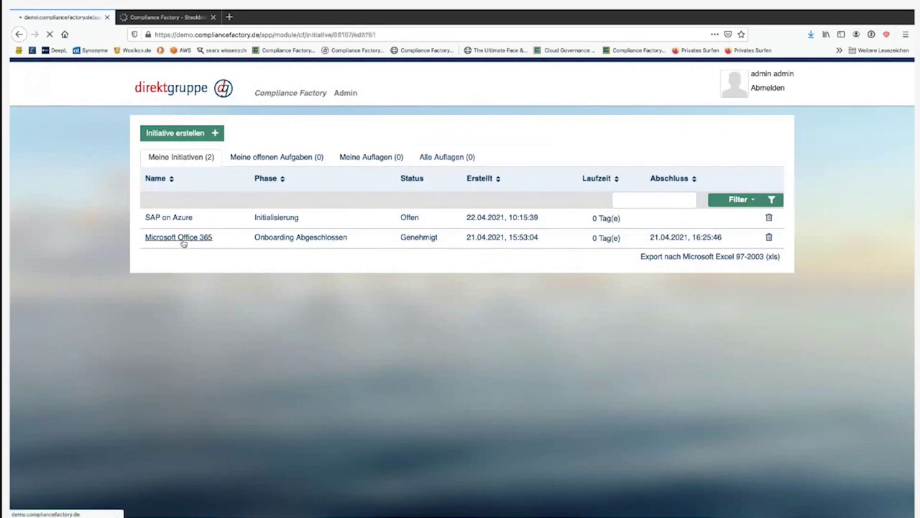
scroll(185, 349, left, 5)
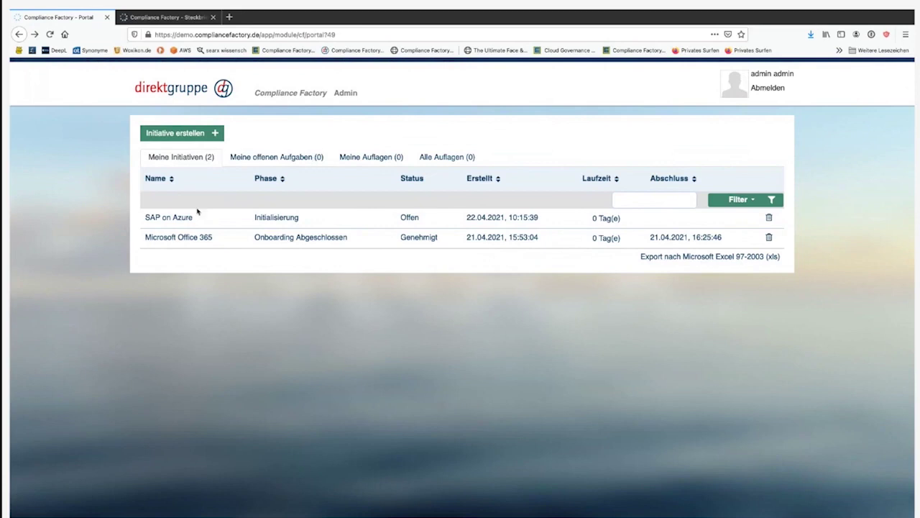
Open the Steckbrief questionnaire of the SAP on Azure initiative and review its answers through to the approval options.
click(165, 219)
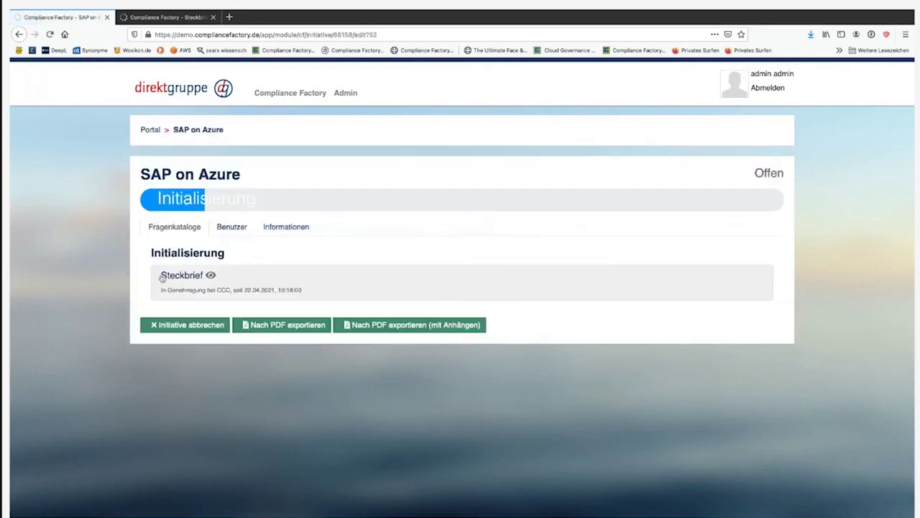
click(165, 280)
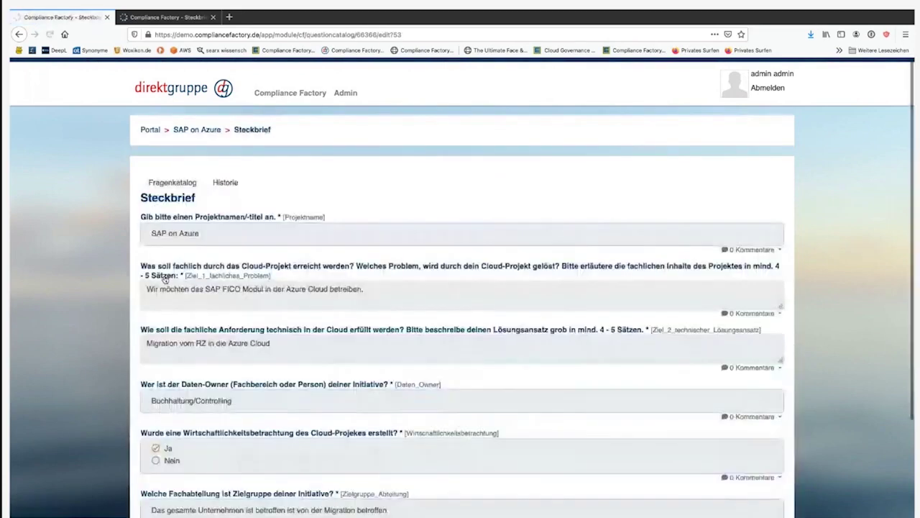
scroll(165, 280, down, 1)
scroll(165, 280, down, 3)
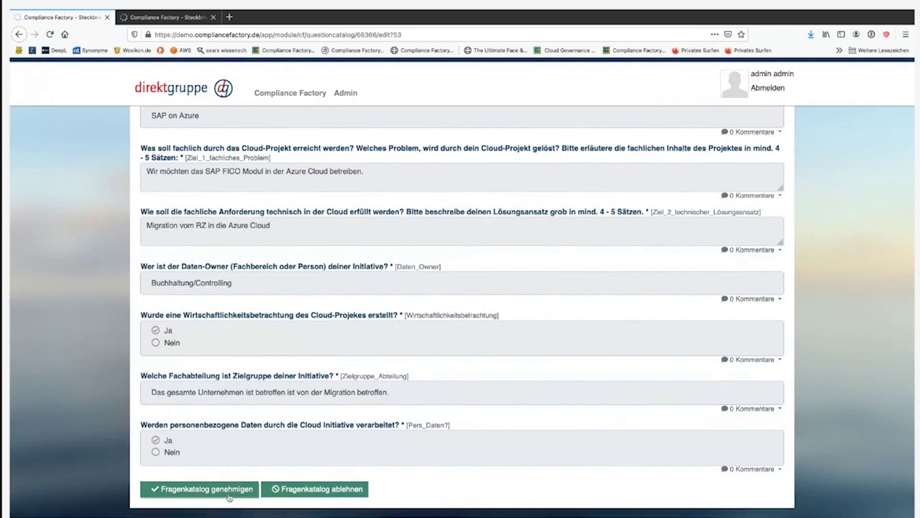
Call up the rejection dialog for the SAP on Azure Steckbrief, cancel it, and approve the questionnaire instead.
click(318, 495)
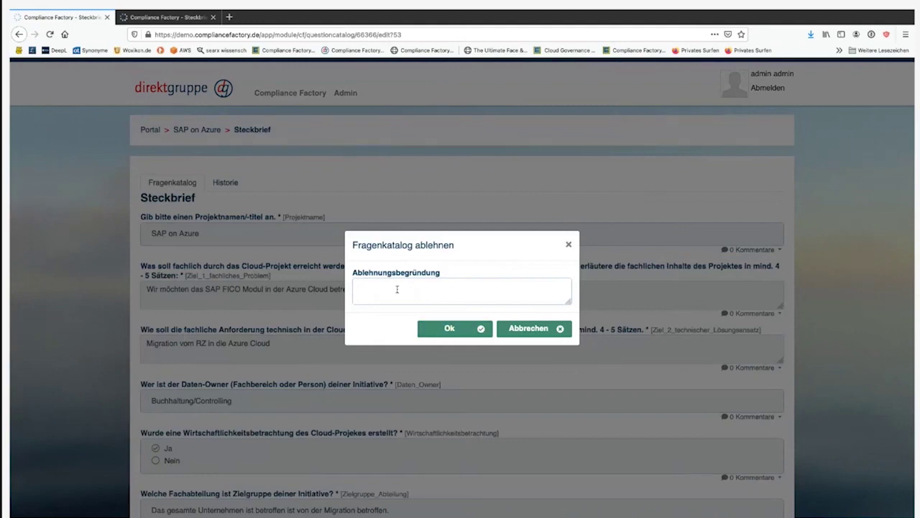
click(515, 328)
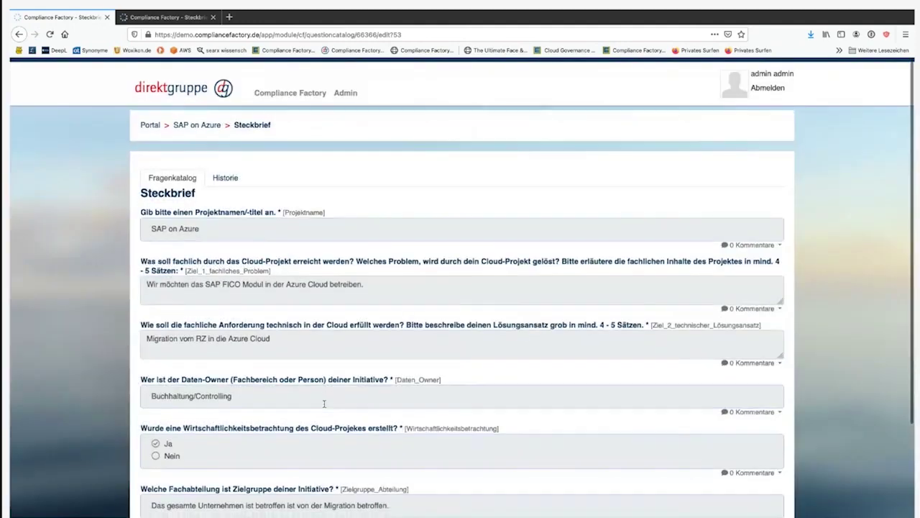
scroll(323, 403, down, 3)
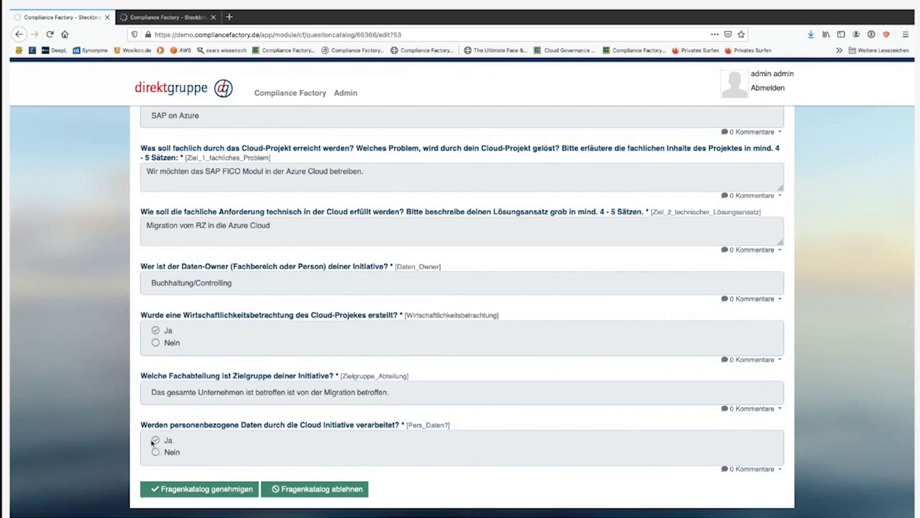
click(180, 493)
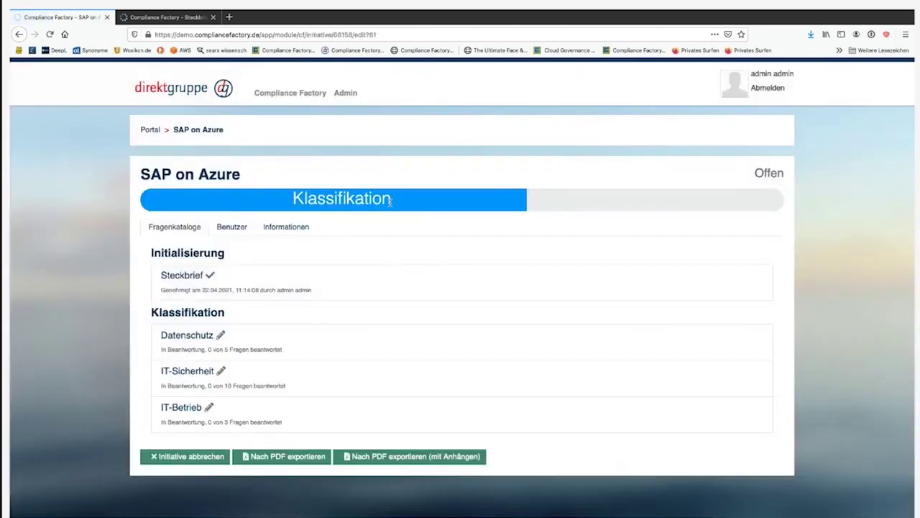
View the Datenschutz and IT-Betrieb questionnaires in the Klassifikation phase of SAP on Azure, and leave them unanswered.
click(191, 342)
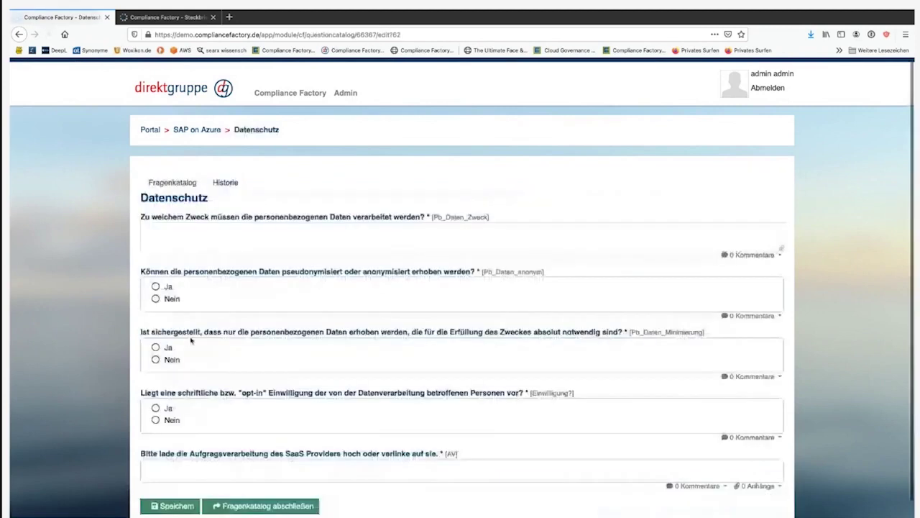
scroll(190, 342, left, 5)
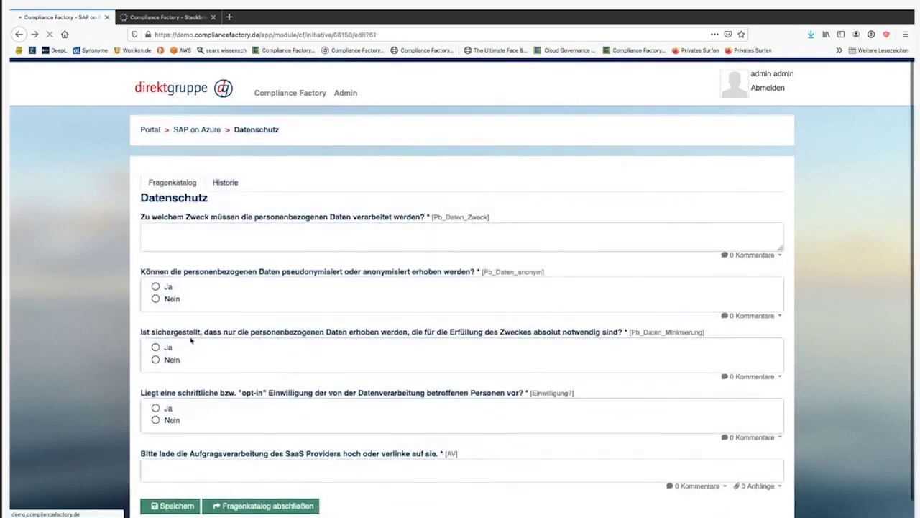
click(191, 413)
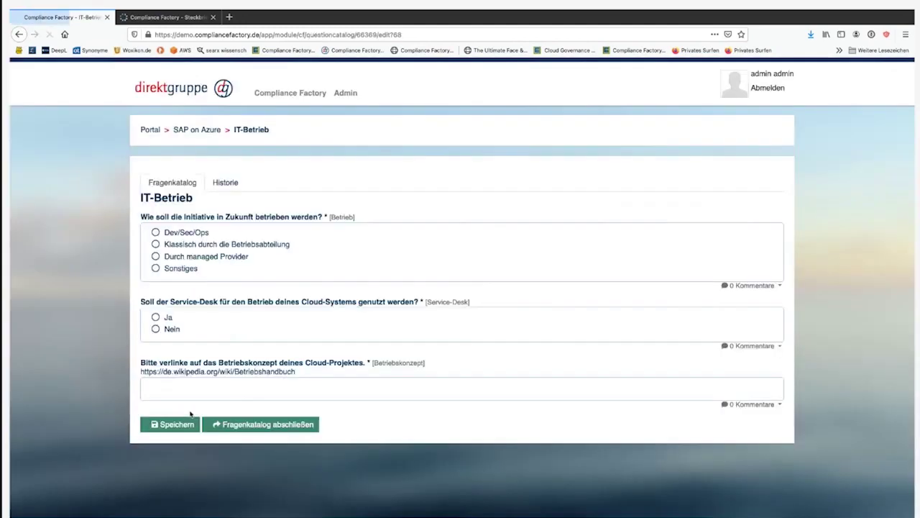
scroll(190, 415, left, 5)
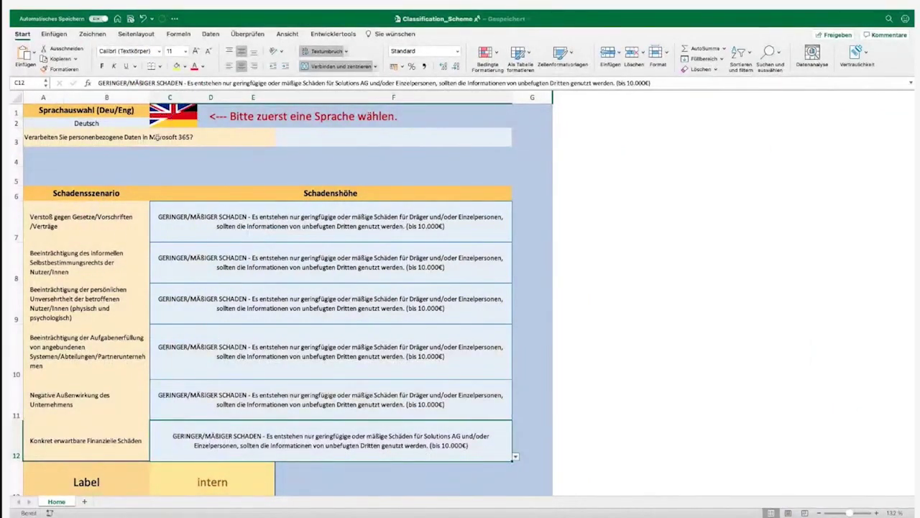
Set the Schadenshöhe for impairment of the affected users' personal integrity to HOHER SCHADEN and view the resulting Label section.
click(346, 238)
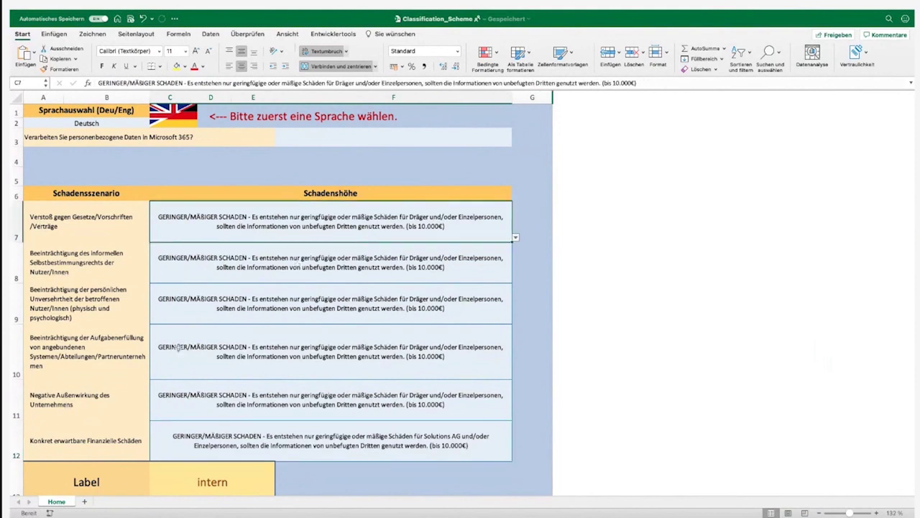
click(342, 290)
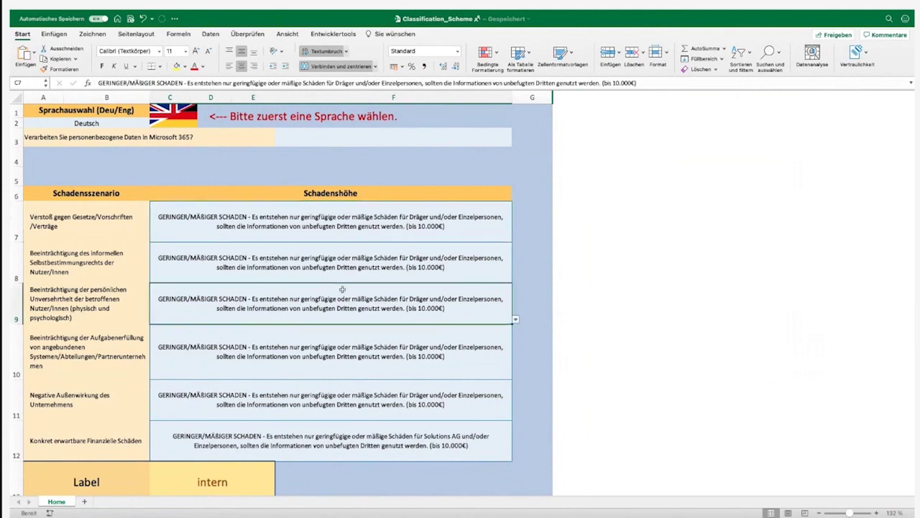
click(516, 320)
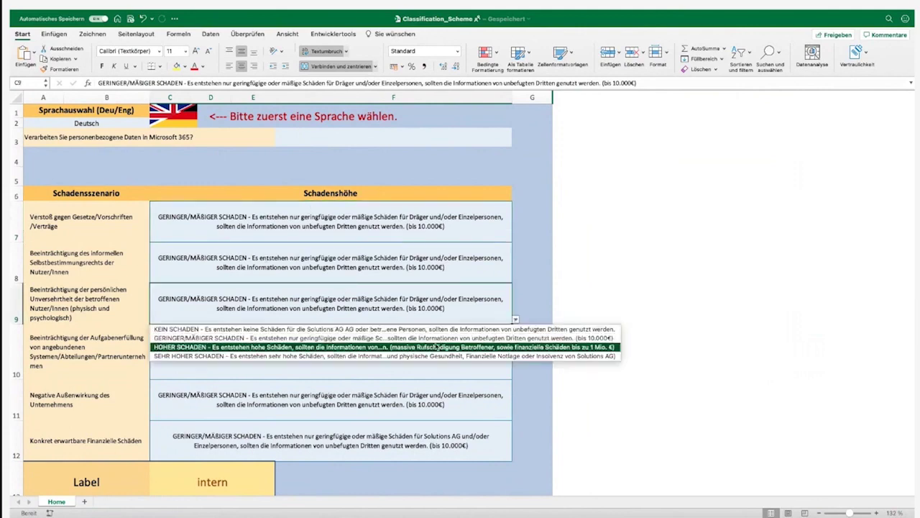
click(437, 347)
scroll(334, 399, down, 3)
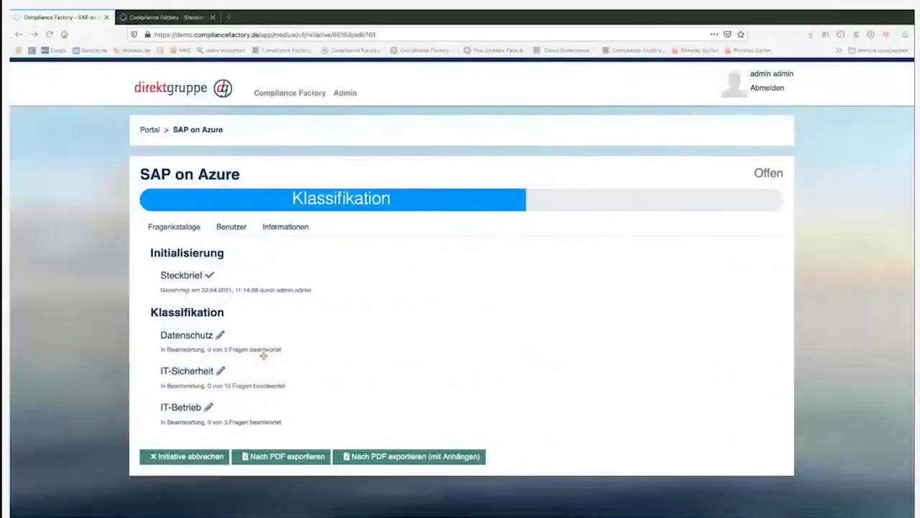
Switch to Compliance Factory, open the IT-Sicherheit questionnaire of SAP on Azure, and highlight the start of the Klassifikation_2 question.
click(192, 369)
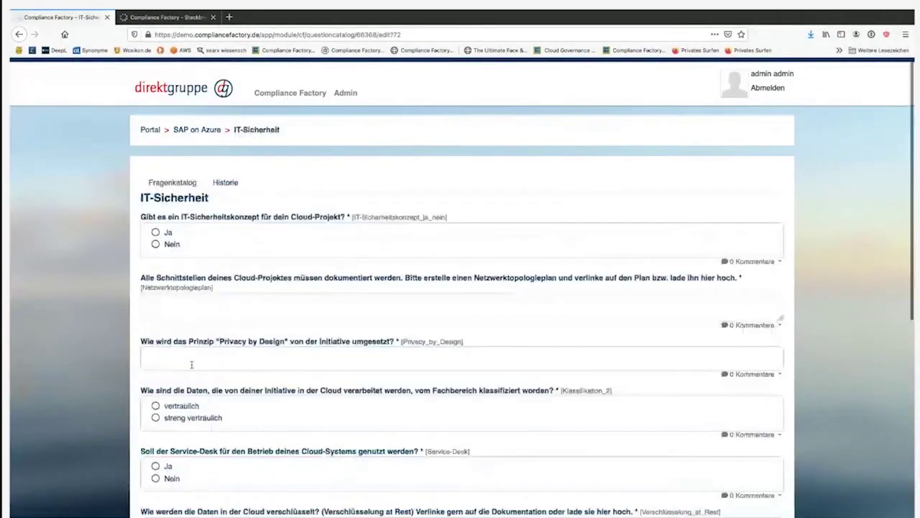
scroll(84, 350, down, 1)
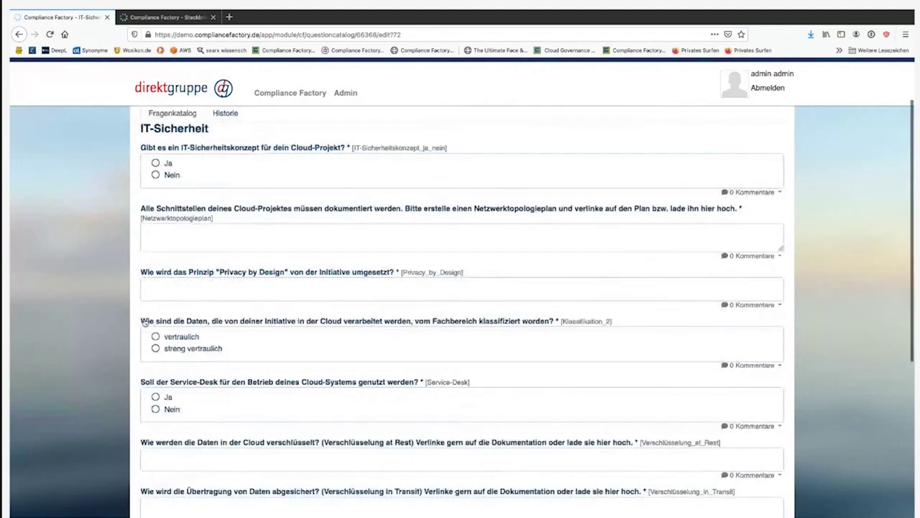
drag(141, 321, 239, 323)
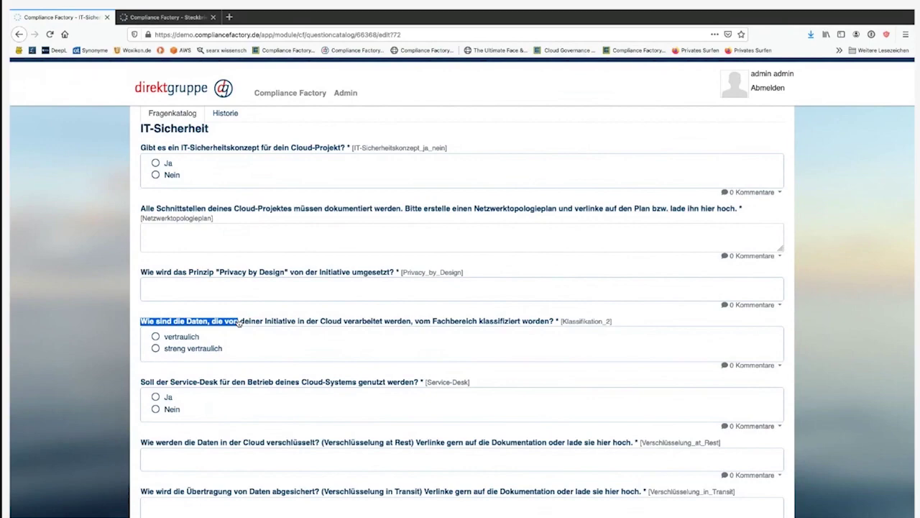
Switch back to the Classification_Scheme workbook in Excel and review the damage scenarios together with the Label row.
key(super+Tab)
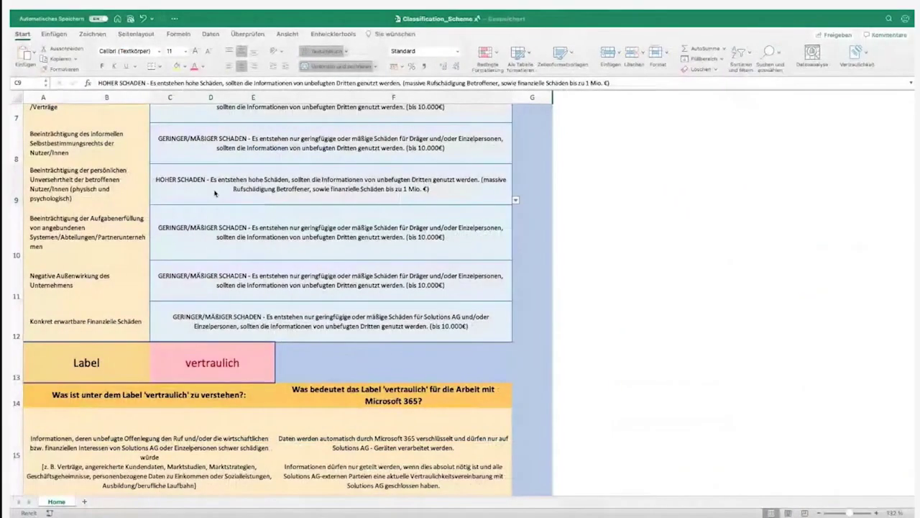
click(205, 274)
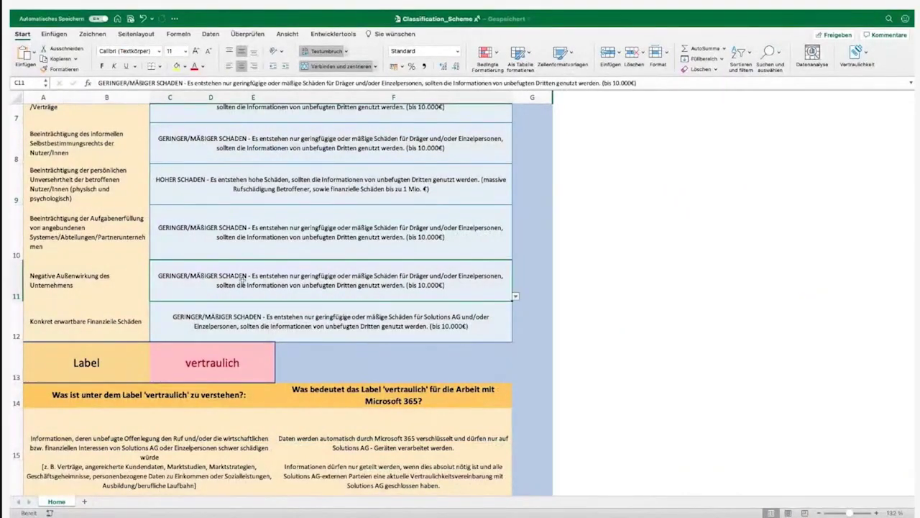
scroll(279, 233, up, 3)
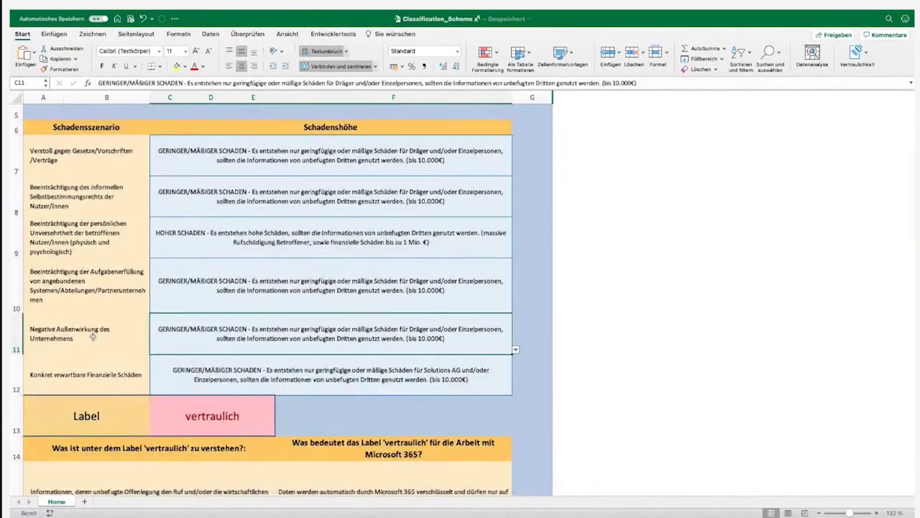
scroll(252, 406, down, 1)
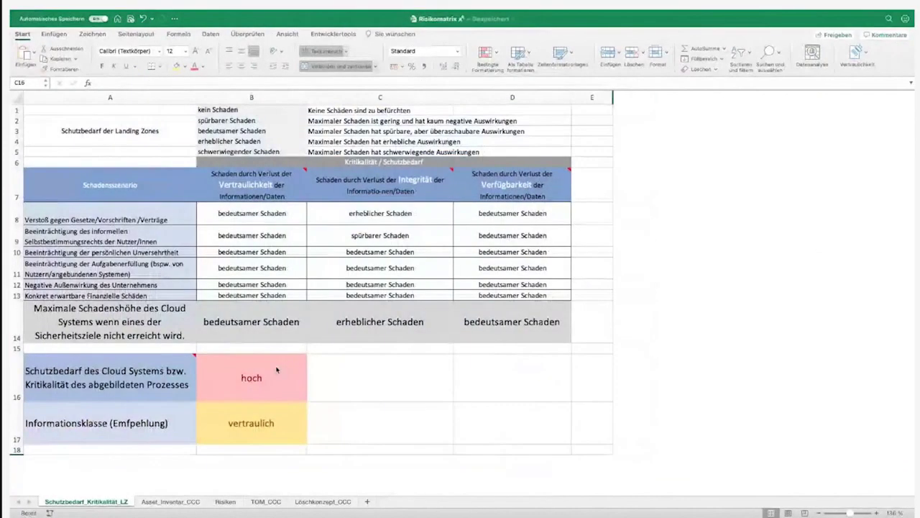
Examine the Schutzbedarf_Kritikalität_LZ sheet of the Risikomatrix workbook, including the Vertraulichkeit note, the Schutzbedarf formula and a damage rating.
click(373, 357)
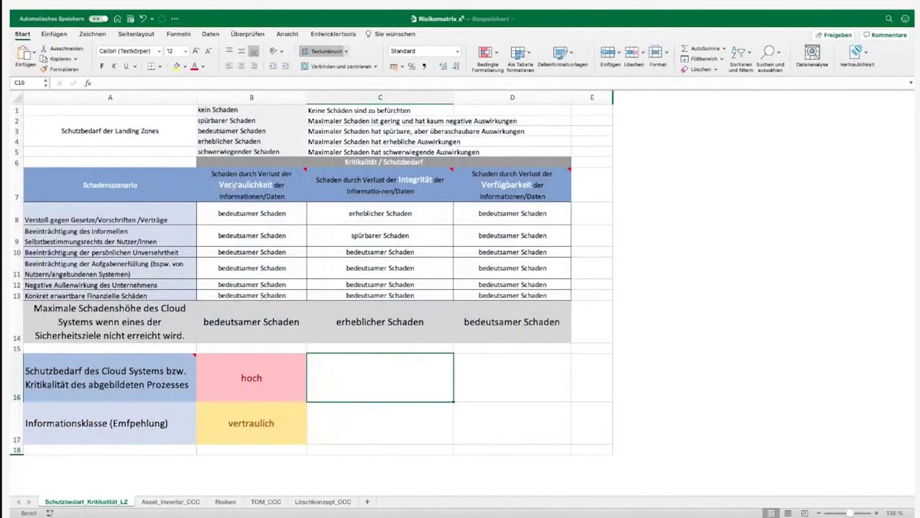
mouse_move(235, 186)
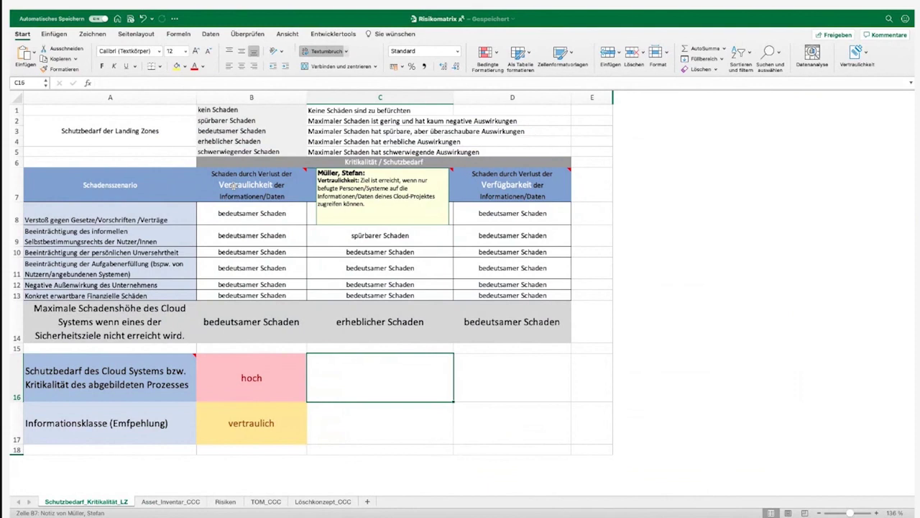
click(270, 370)
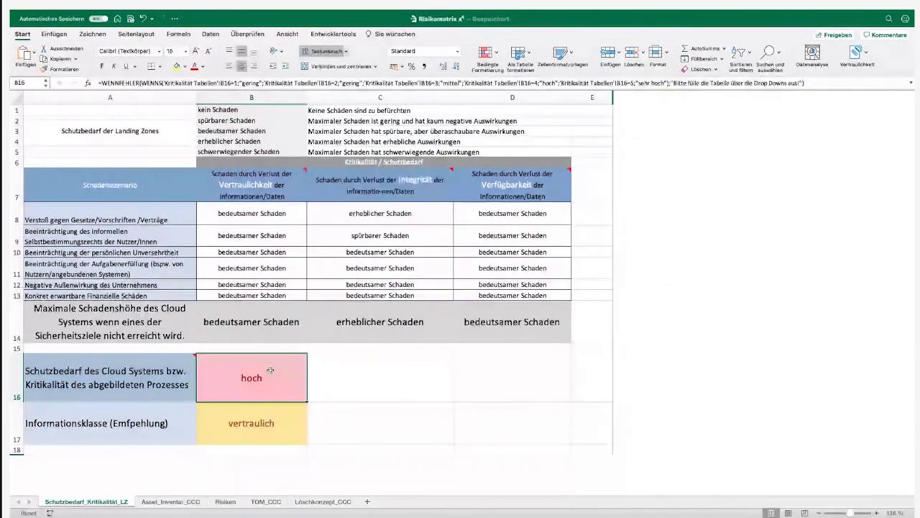
click(265, 252)
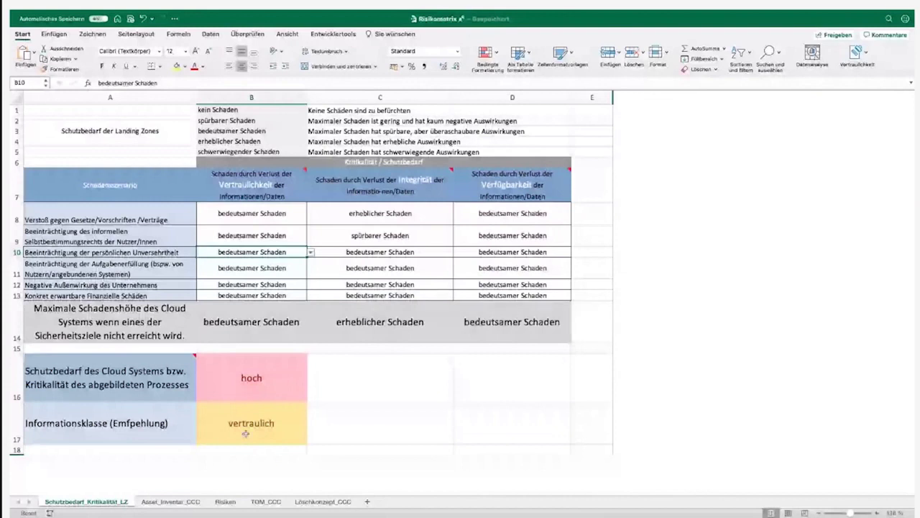
View the Asset_Inventar_CCC, Risiken, TOM_CCC and Löschkonzept_CCC sheets, and return to the IT-Sicherheit questionnaire in the browser.
click(167, 501)
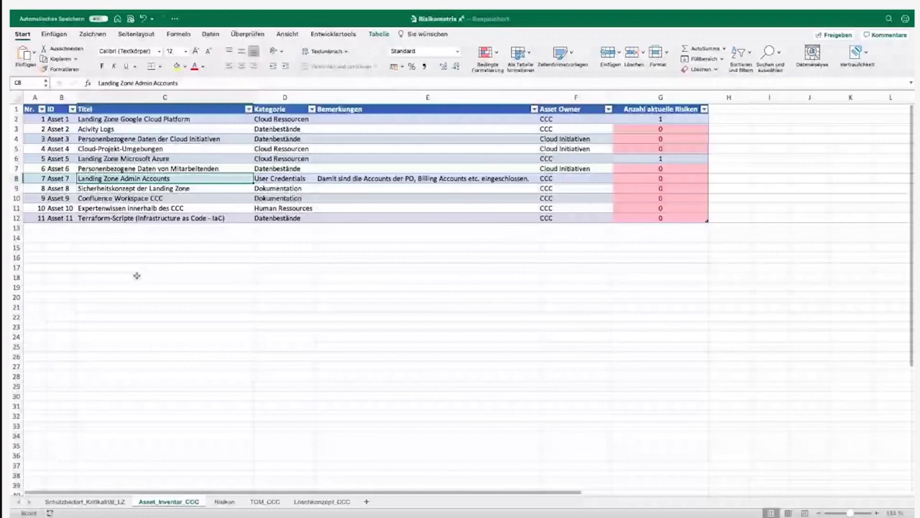
click(224, 502)
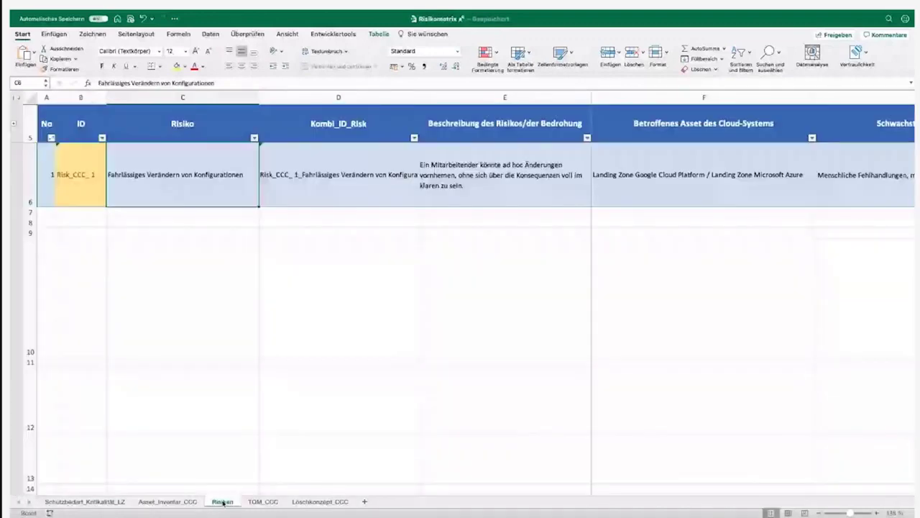
click(262, 502)
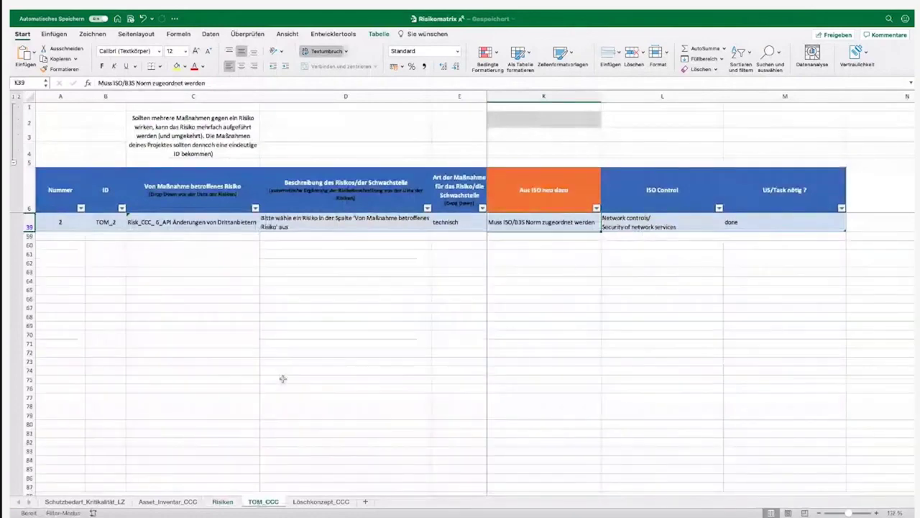
click(320, 503)
key(ctrl+Left)
key(ctrl+Left)
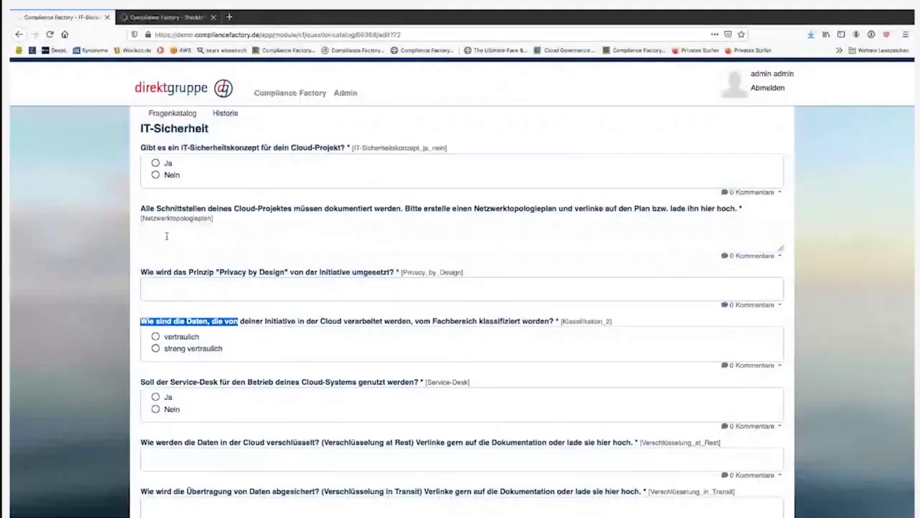
Review the IT-Sicherheit questions from Netzwerktopologieplan through to IAM, leave them unanswered, and return to the portal's initiative list.
triple_click(159, 220)
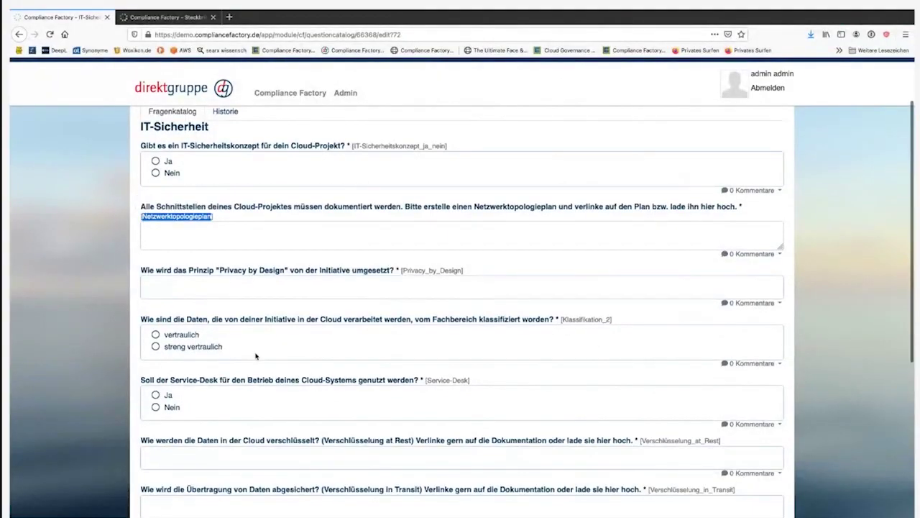
scroll(257, 353, down, 4)
scroll(251, 439, down, 2)
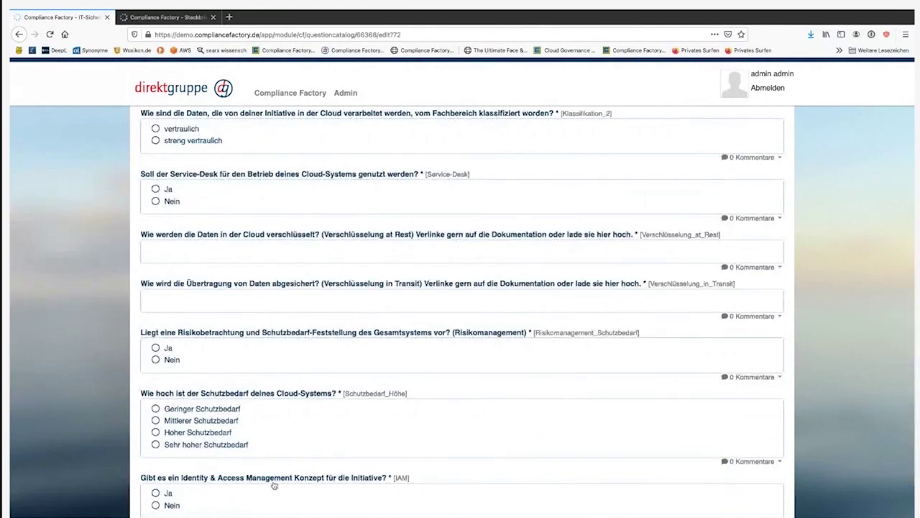
scroll(274, 486, down, 1)
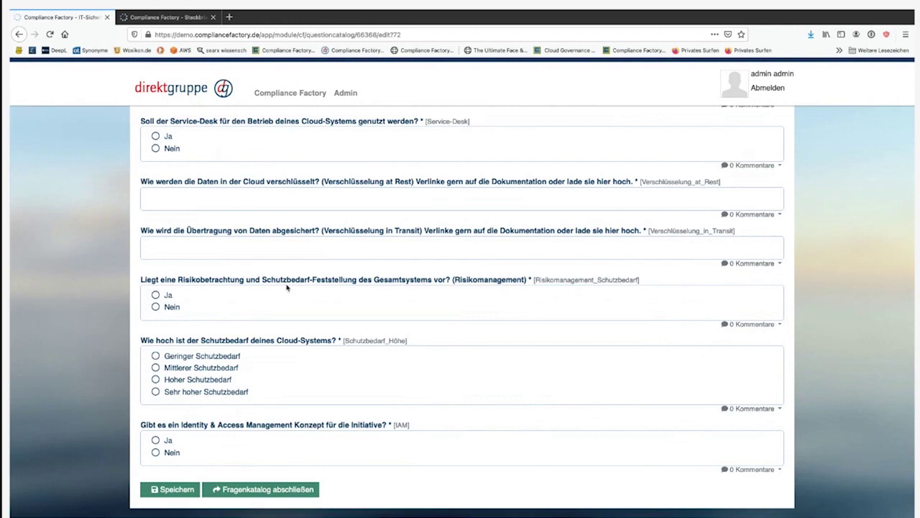
scroll(286, 287, up, 1)
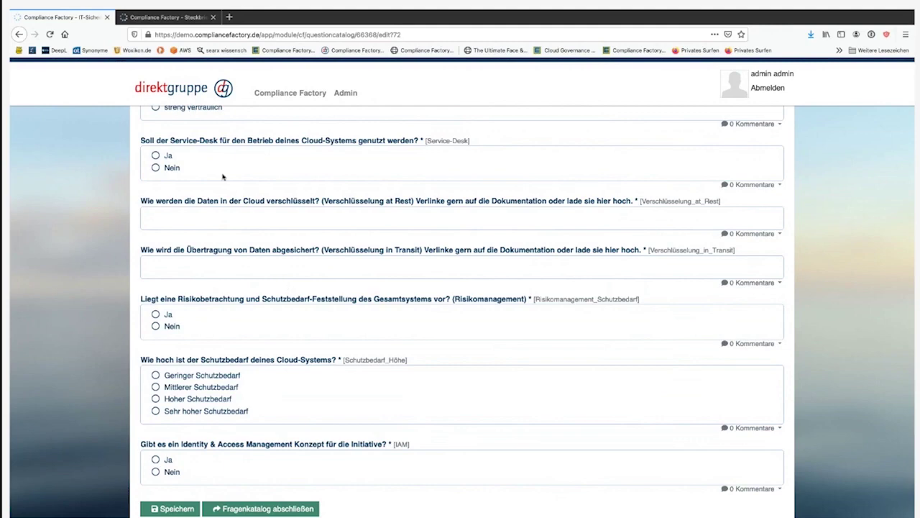
scroll(227, 188, up, 4)
scroll(224, 189, up, 1)
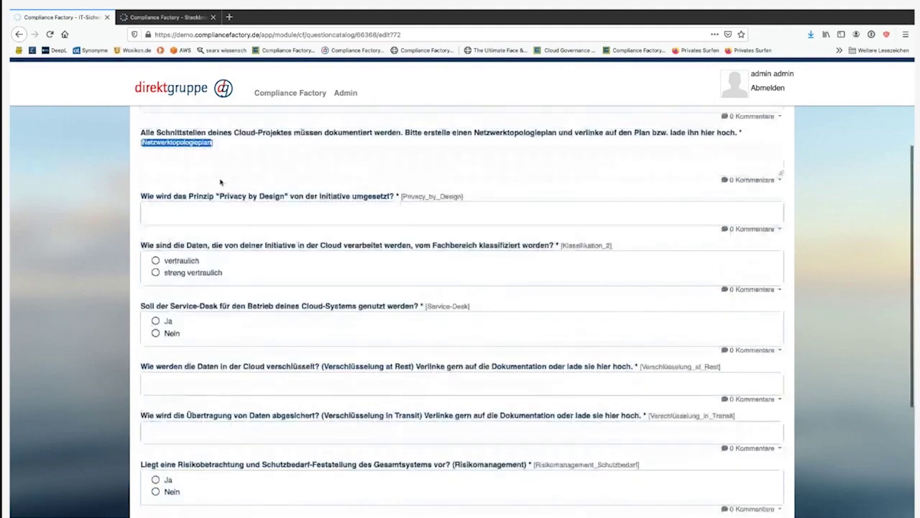
click(183, 87)
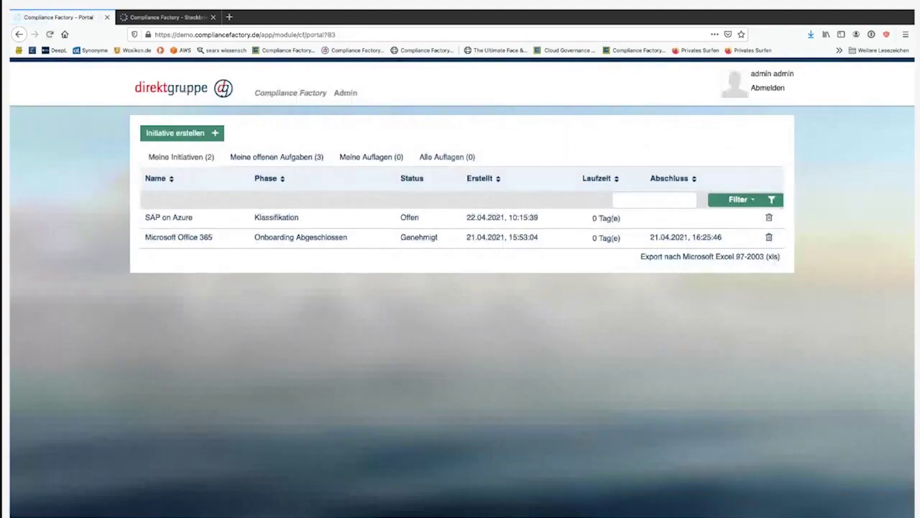
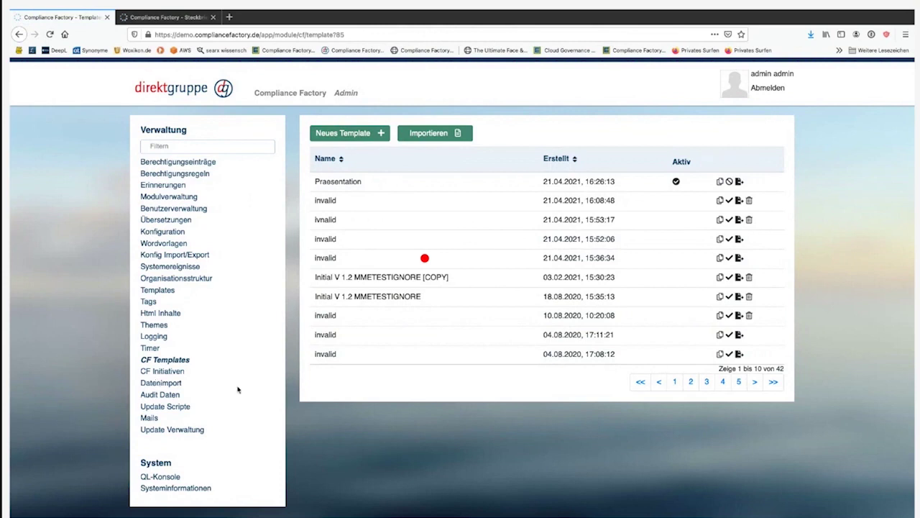
Open the Praesentation template among the CF Templates and review its Basisdaten, assigned Benutzer and Phasen.
click(342, 185)
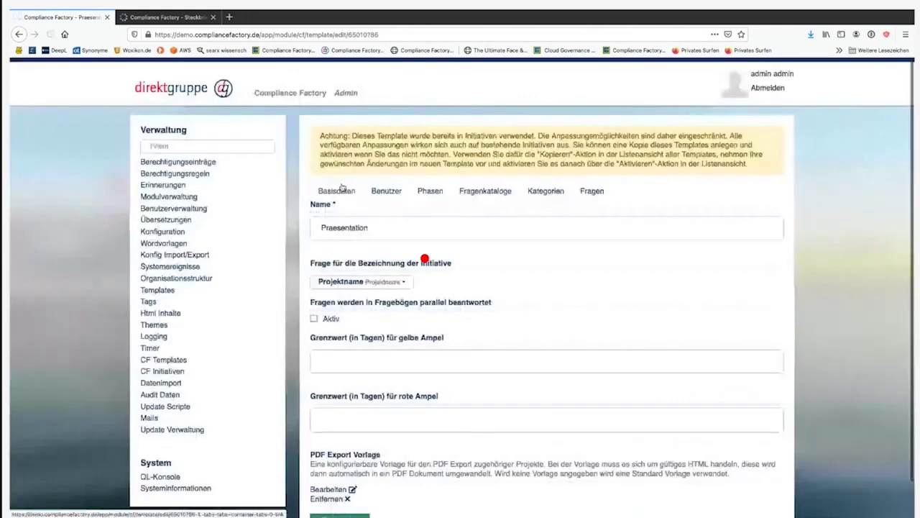
scroll(366, 397, down, 1)
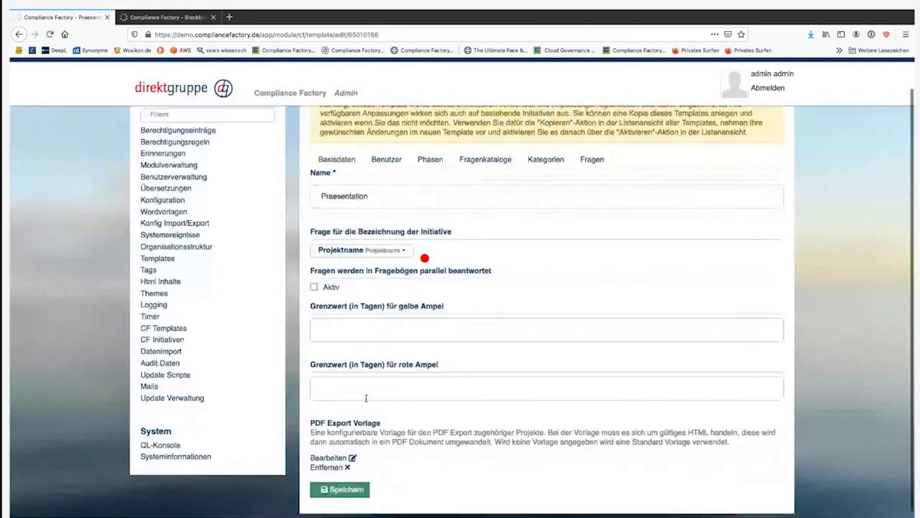
scroll(366, 397, down, 1)
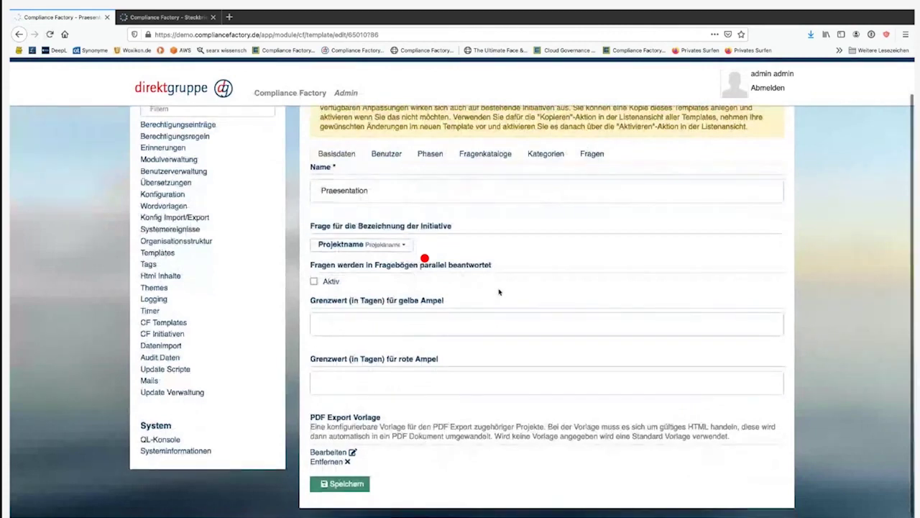
click(387, 155)
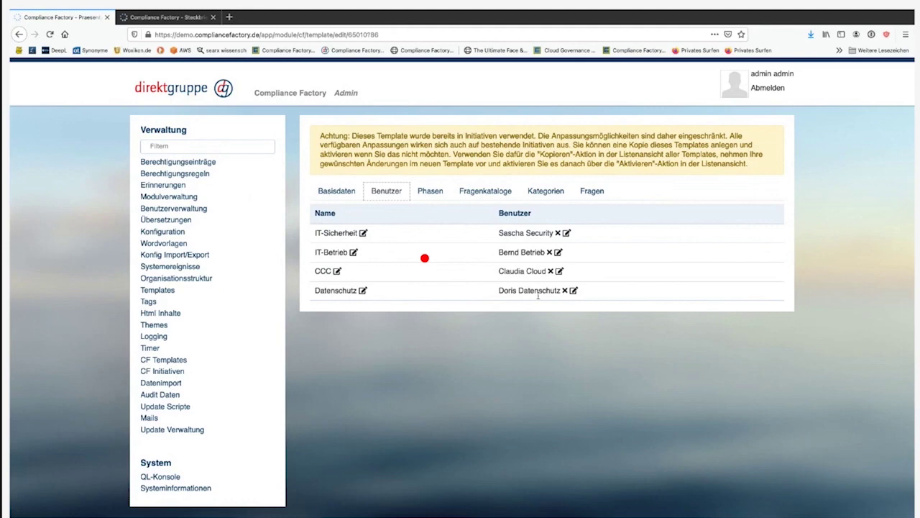
click(420, 194)
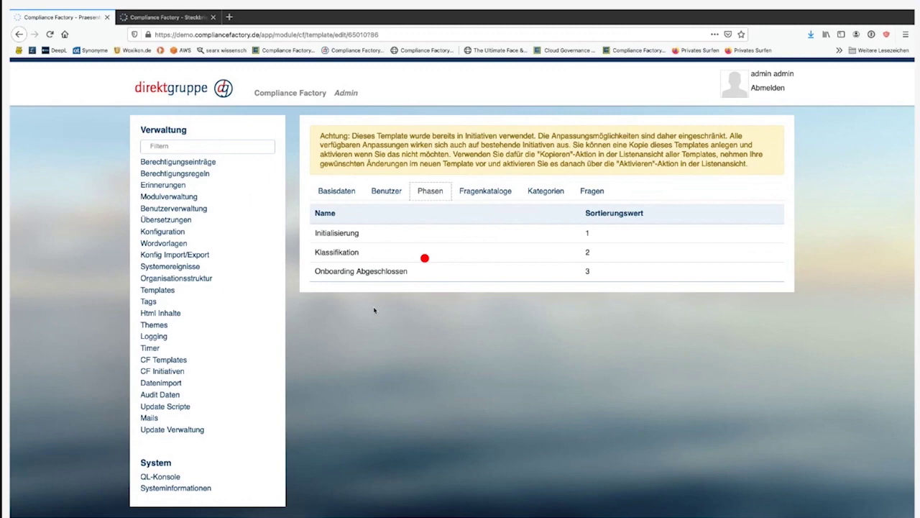
View the template's Fragenkataloge, look through its list of Fragen, and return to the Fragenkataloge overview.
click(486, 193)
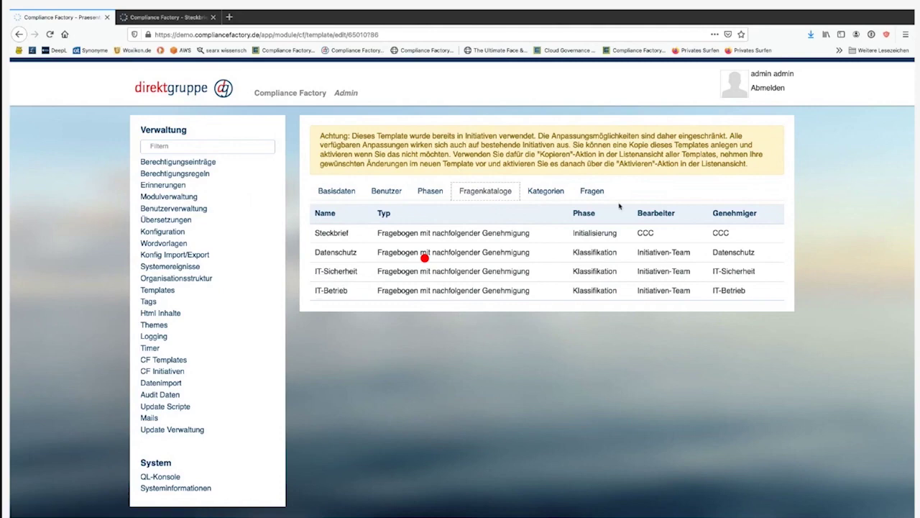
click(592, 192)
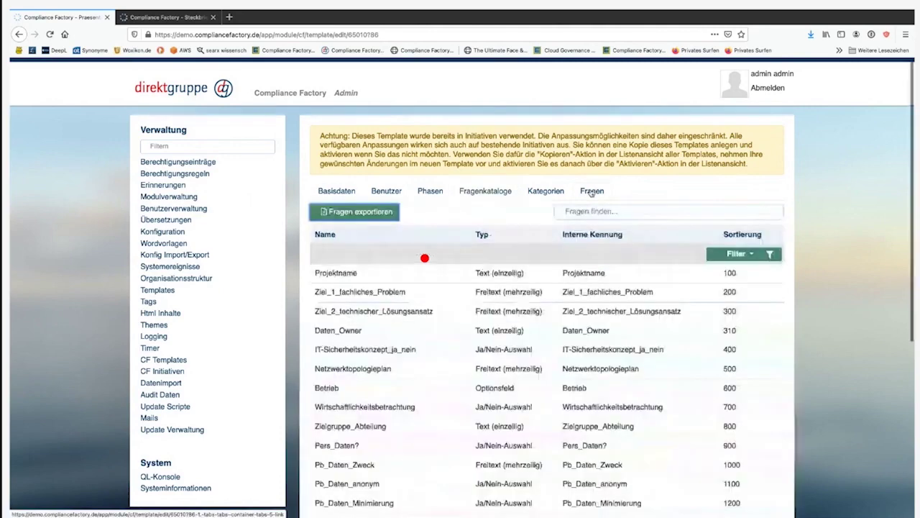
scroll(488, 348, down, 1)
scroll(489, 349, down, 3)
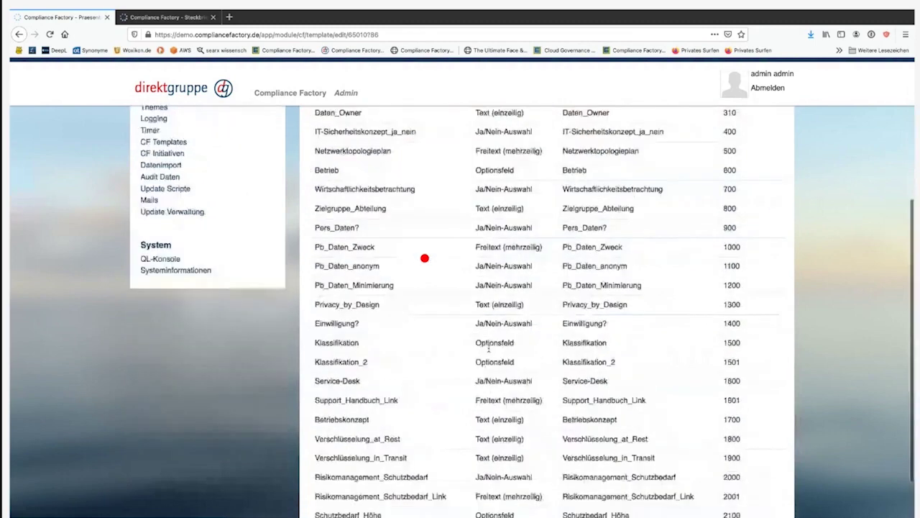
scroll(489, 349, up, 4)
click(485, 192)
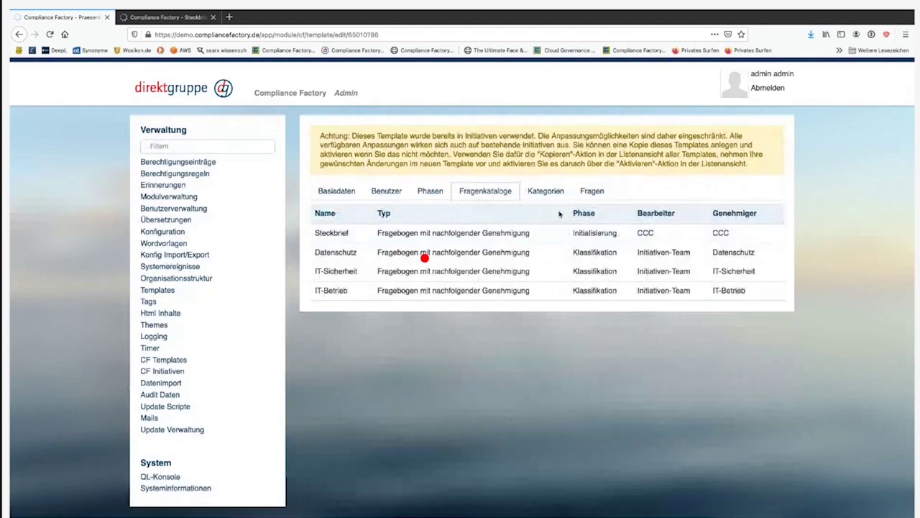
Review the filter options of the template's Fragen and its Kategorien, highlighting Informationssicherheit allgemein.
click(593, 192)
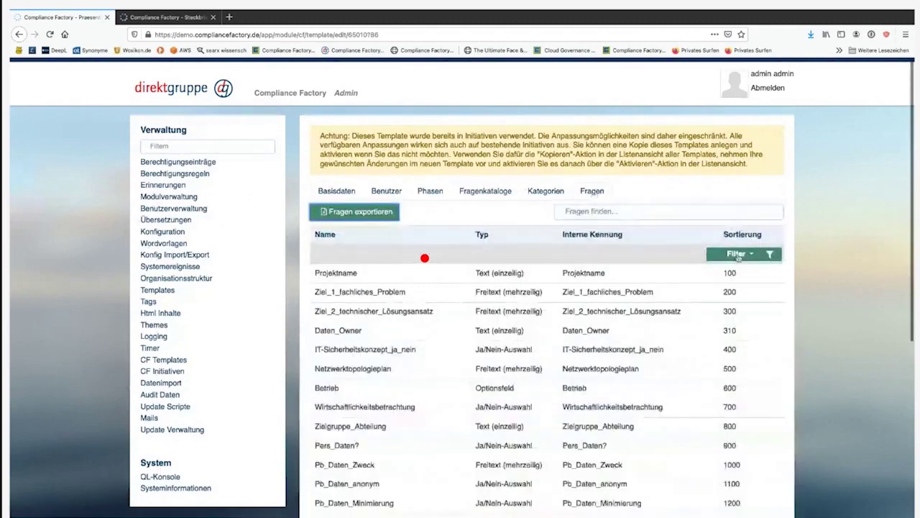
click(737, 256)
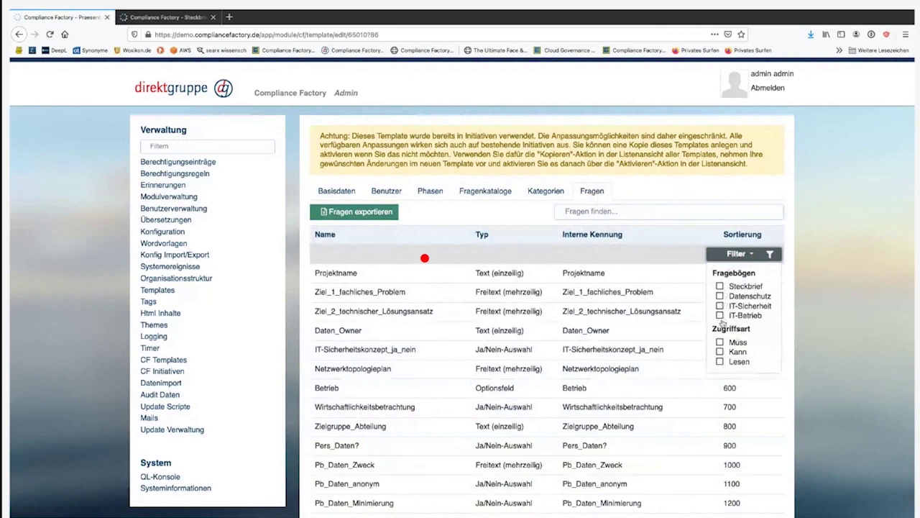
click(676, 229)
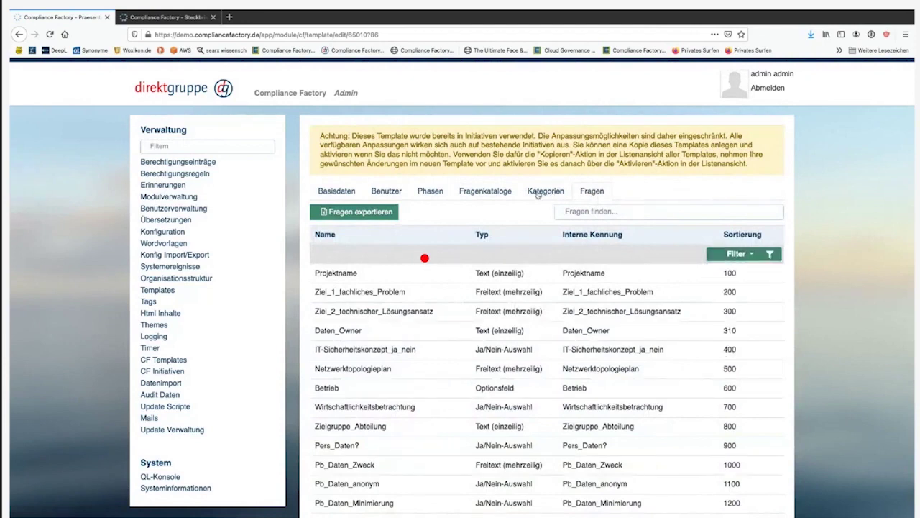
click(537, 193)
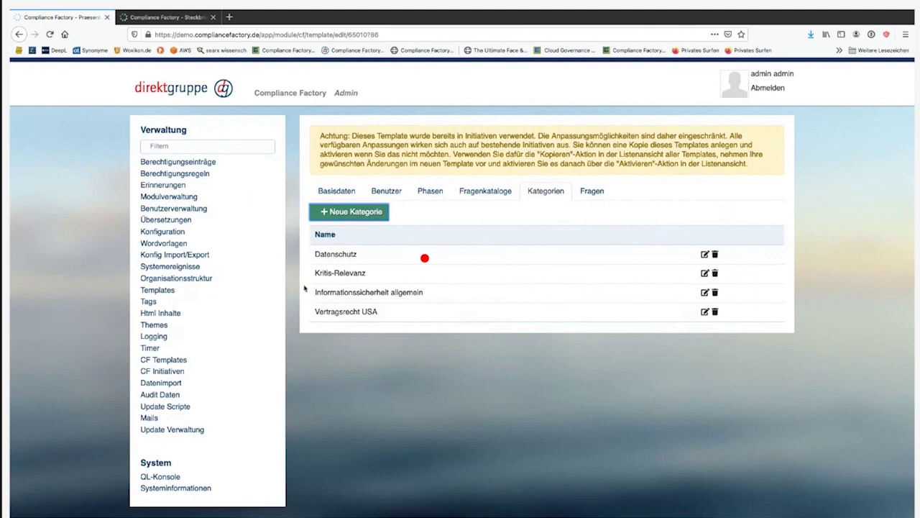
drag(432, 294, 314, 299)
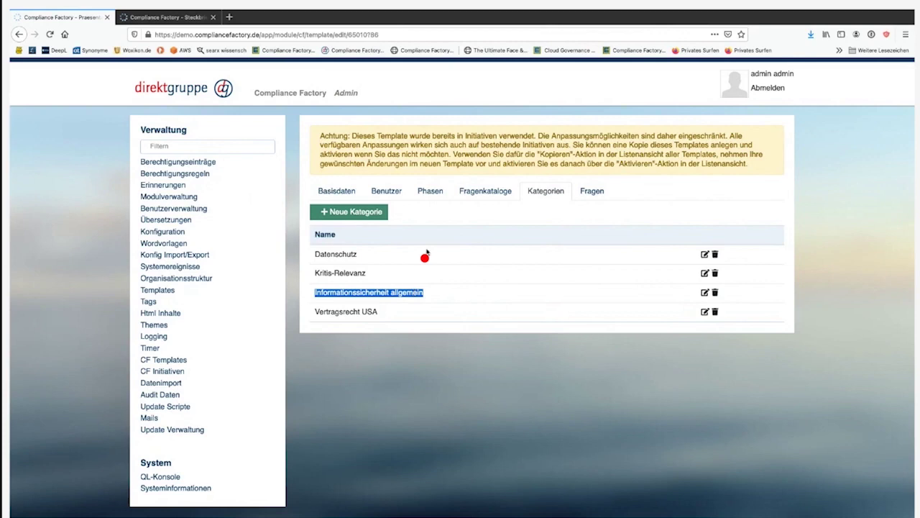
Examine the Pers_Daten? question's Fragestellung, the questions that depend on it and its Bedingungen, and close it without saving.
click(585, 193)
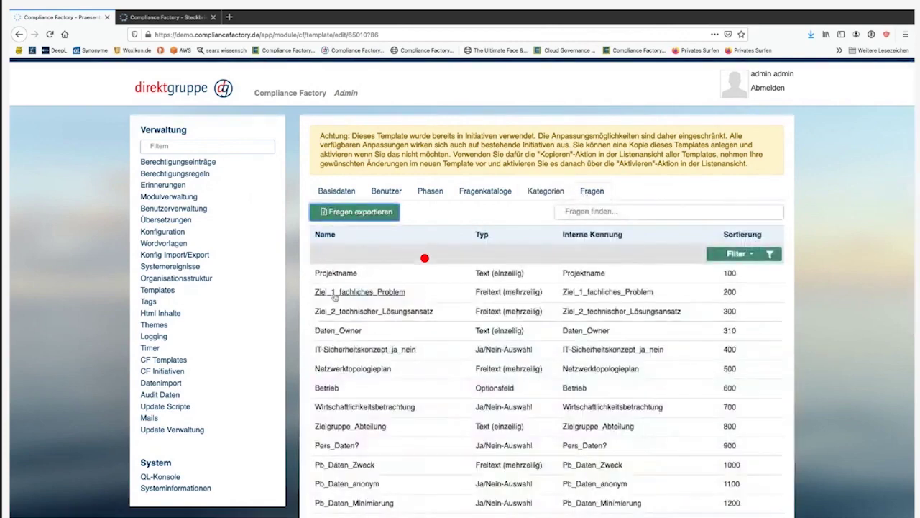
scroll(345, 368, down, 2)
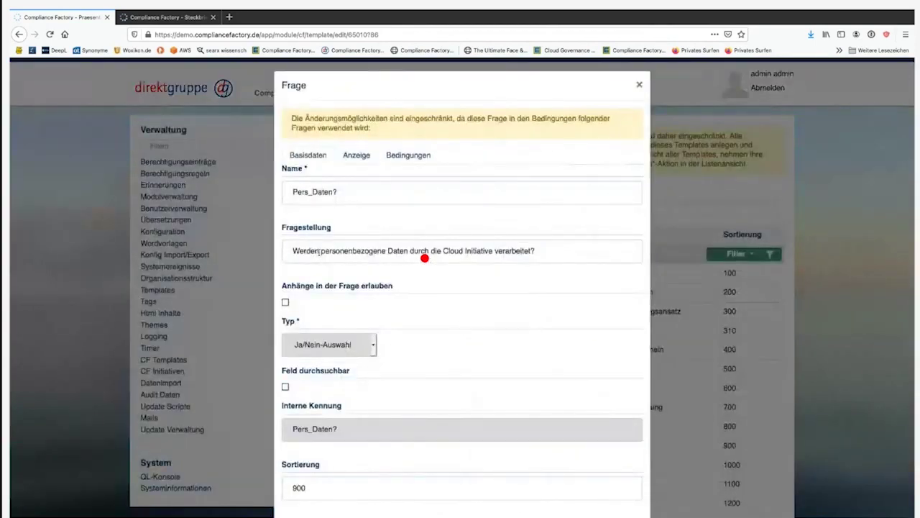
drag(292, 250, 552, 250)
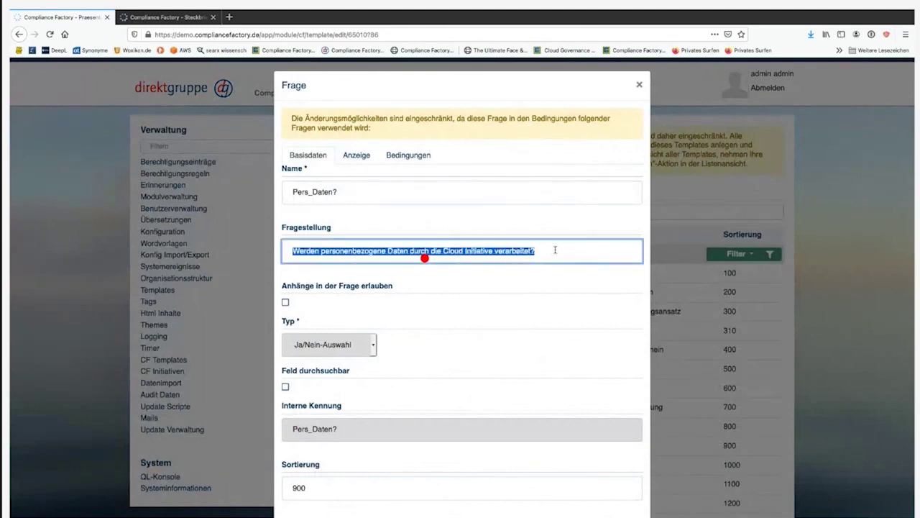
click(354, 330)
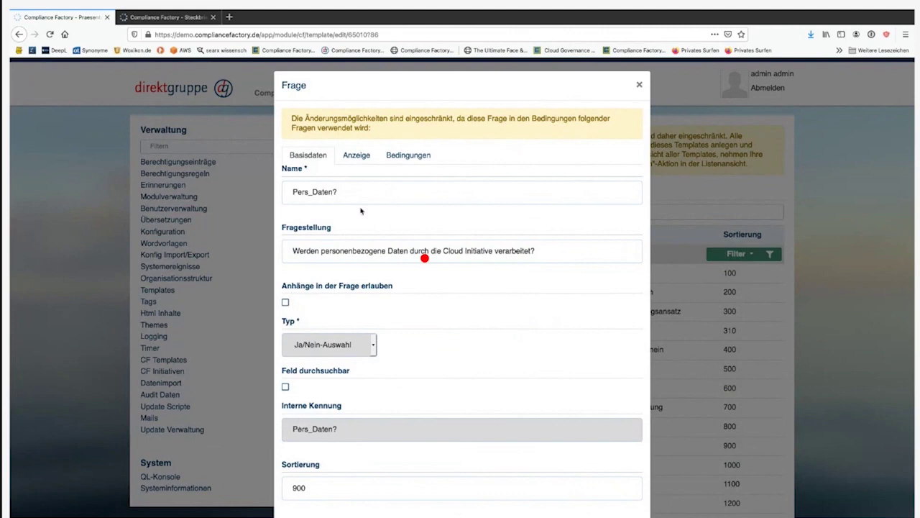
click(367, 134)
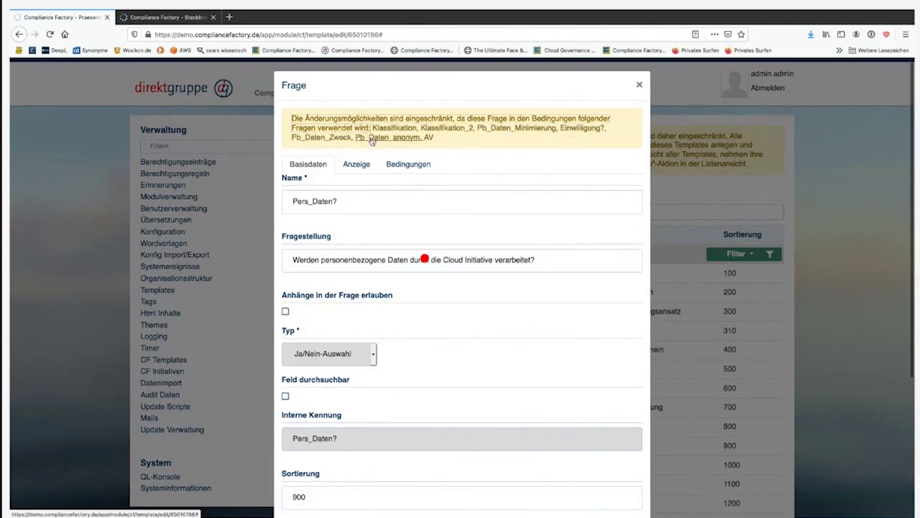
click(372, 140)
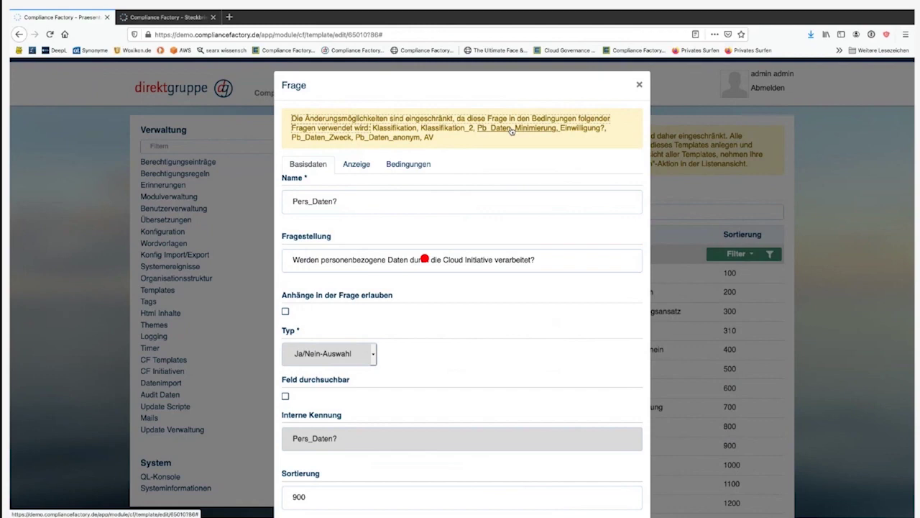
click(421, 165)
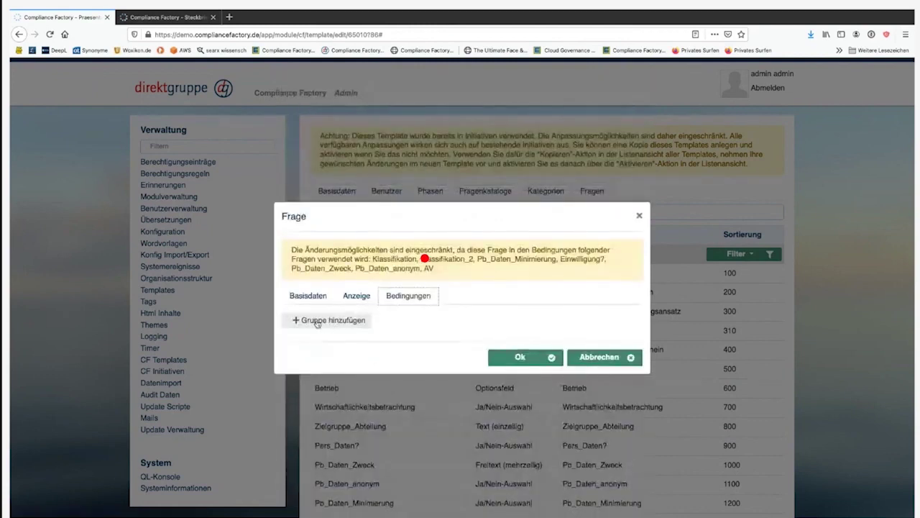
click(592, 356)
Examine the Bedingungen of a question that depends on AV in the Fragen list, and cancel without changes.
scroll(426, 371, down, 2)
scroll(426, 370, down, 2)
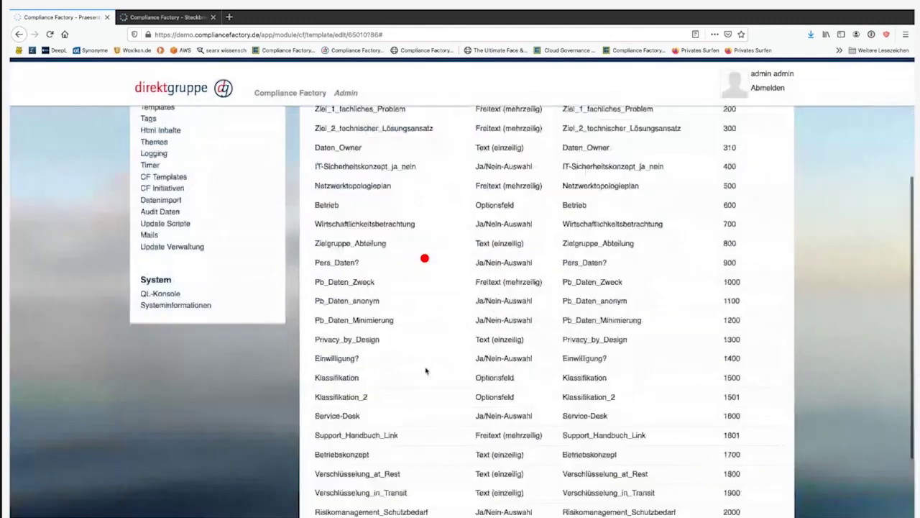
scroll(426, 370, down, 2)
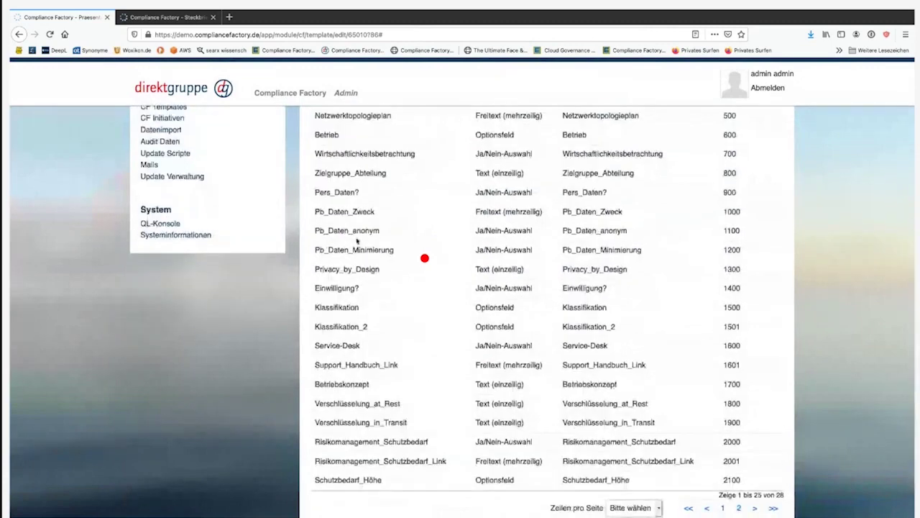
click(354, 235)
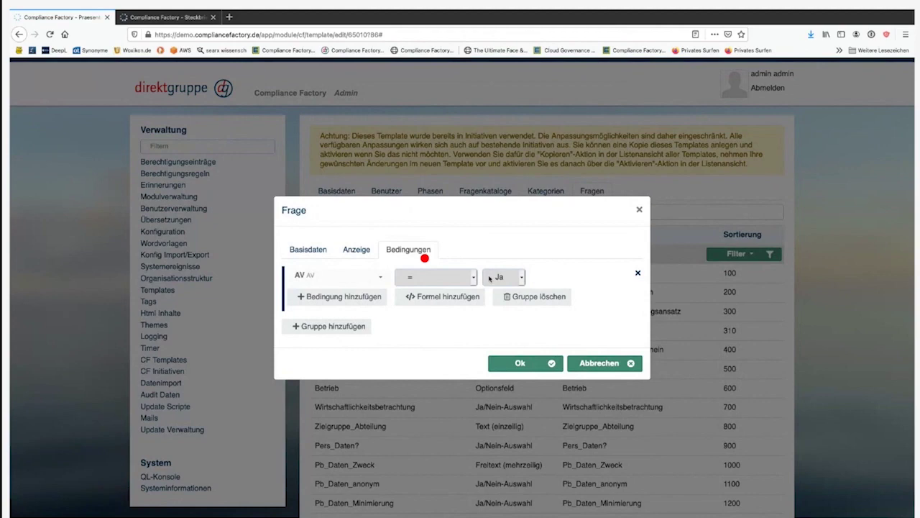
click(591, 364)
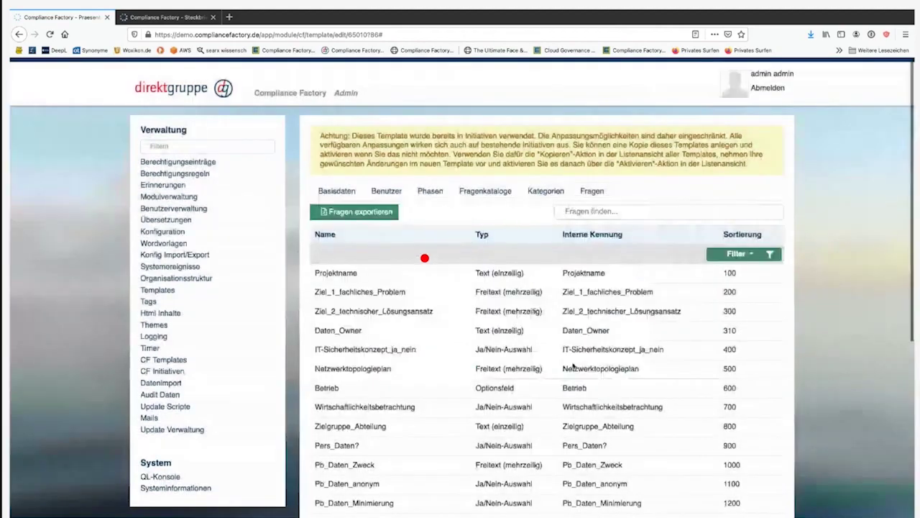
Look through the Praesentation template's Fragen list once more and return to its Basisdaten.
scroll(573, 366, down, 3)
scroll(573, 366, down, 3)
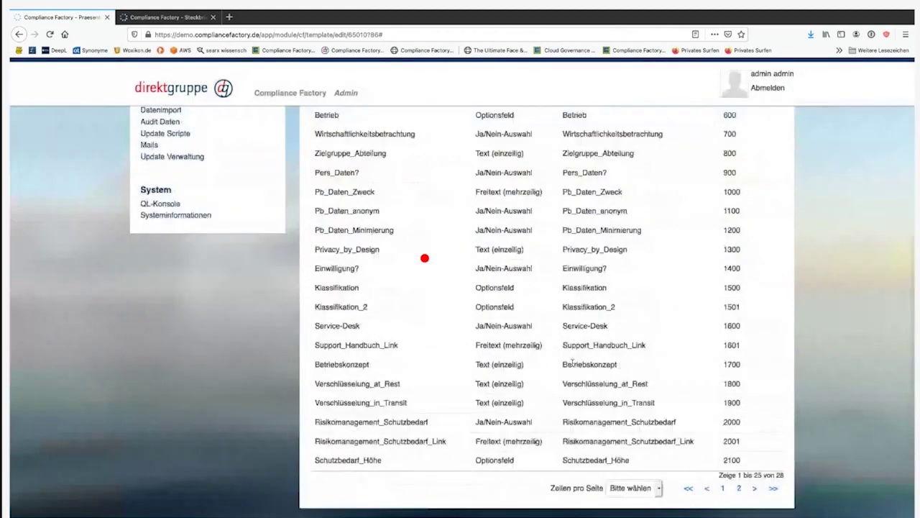
scroll(573, 363, up, 2)
scroll(573, 363, up, 3)
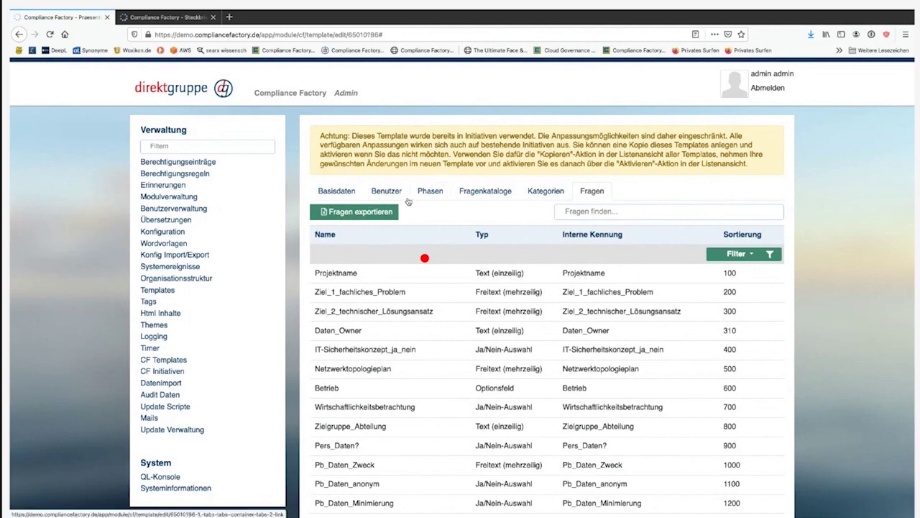
click(338, 191)
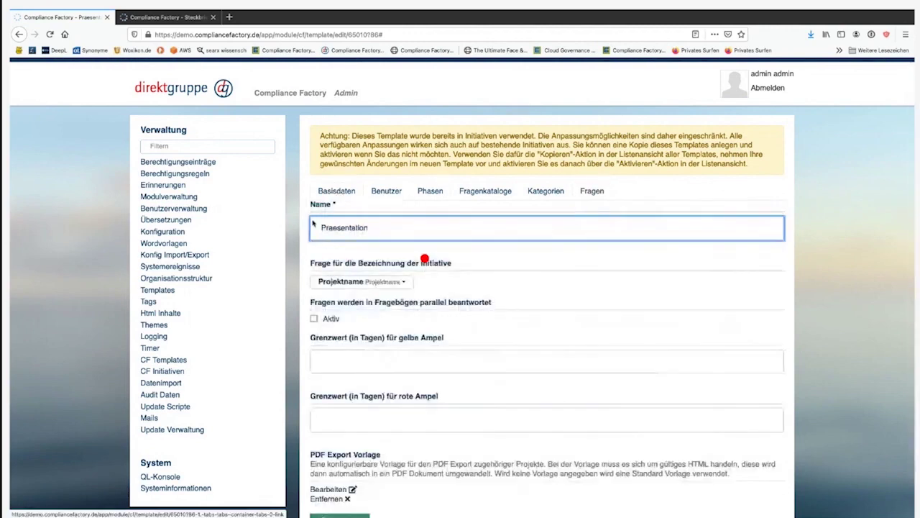
Return to the CF Templates and save a new template named Template with Grenzwerte of 1 day for gelbe and 2 days for rote Ampel.
click(158, 361)
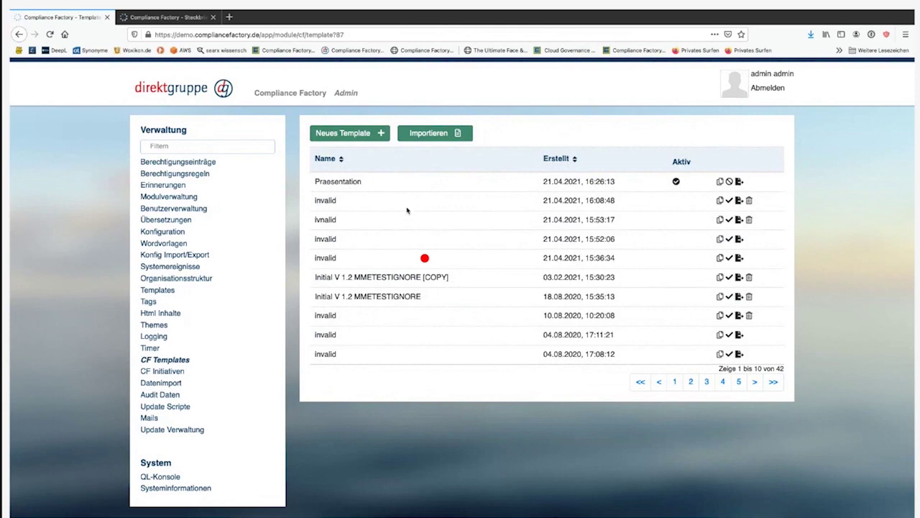
click(440, 137)
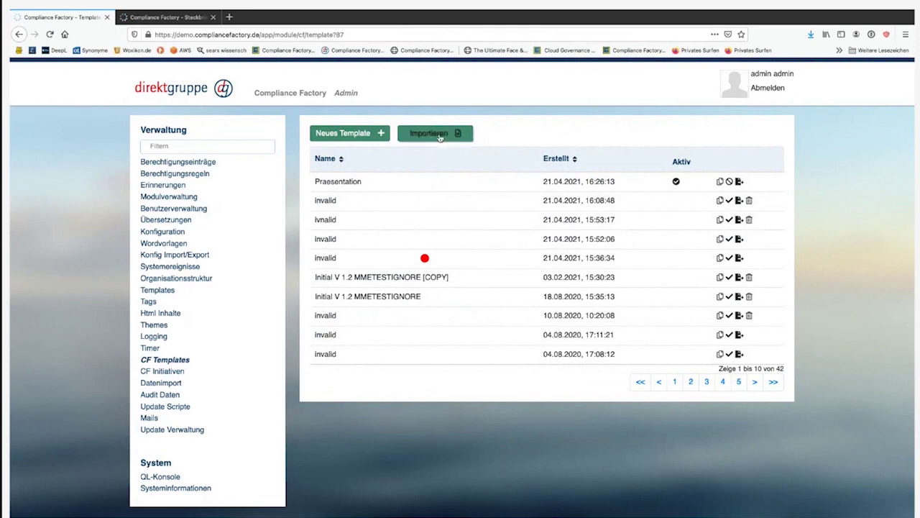
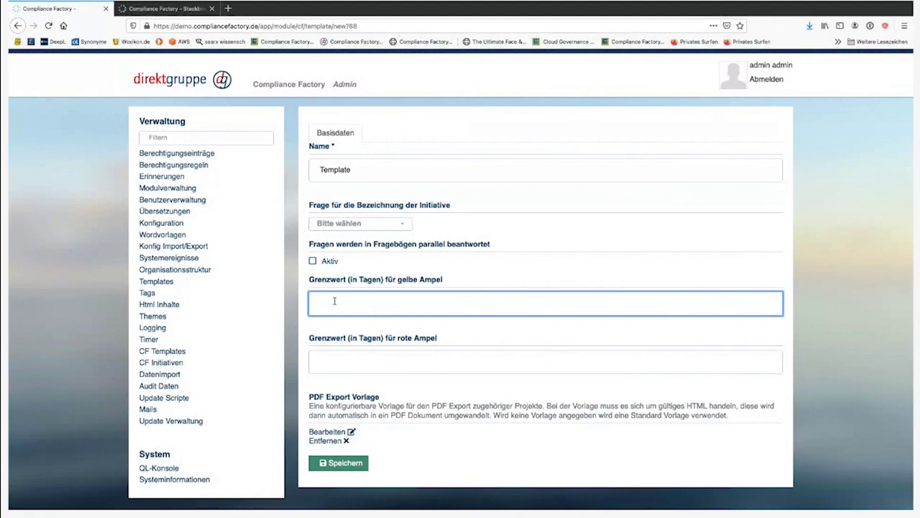
text(1)
click(322, 350)
click(324, 356)
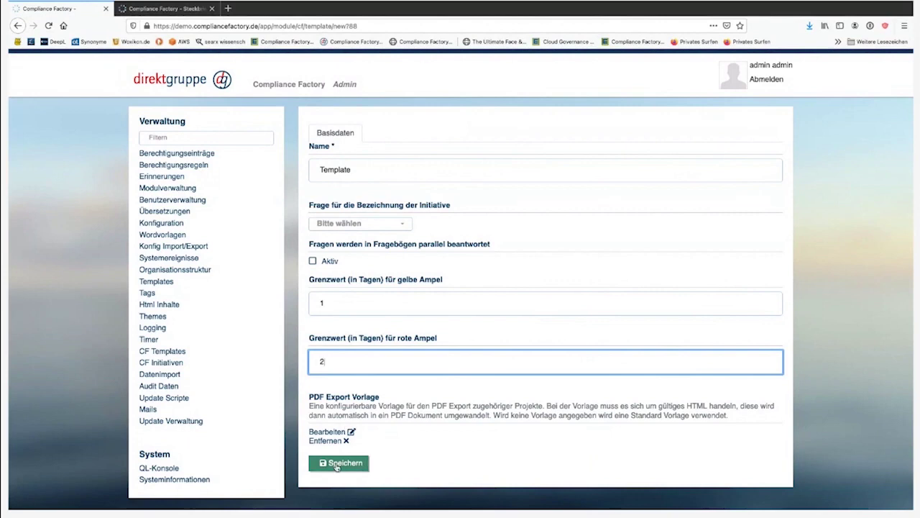
click(336, 465)
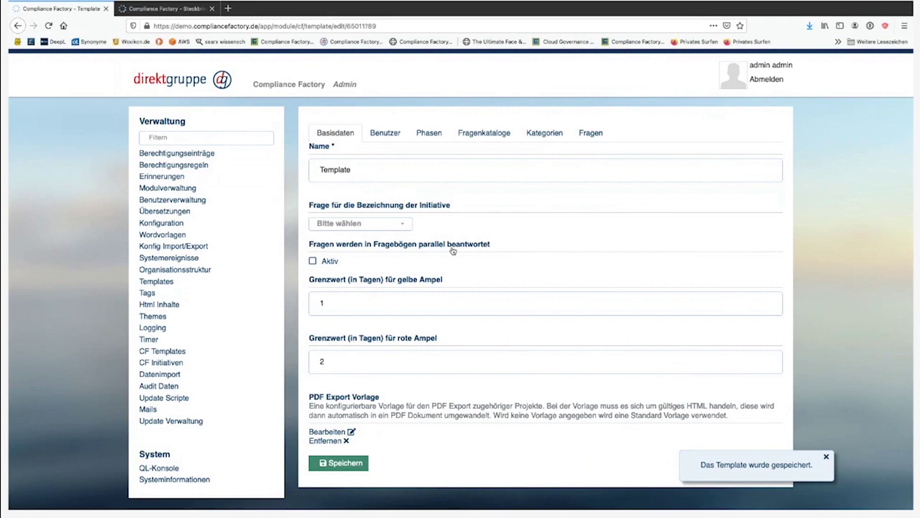
Add a new Benutzergruppe to the template and name it Datenschutz.
click(376, 138)
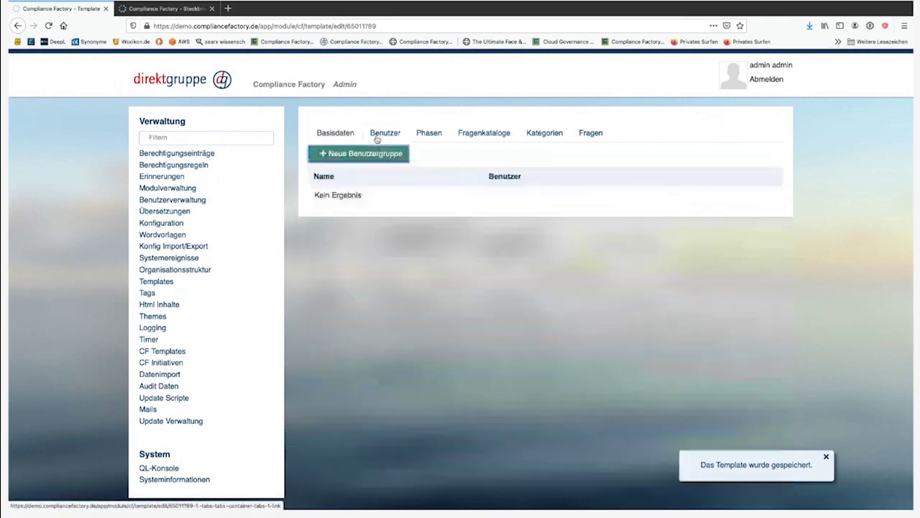
click(323, 155)
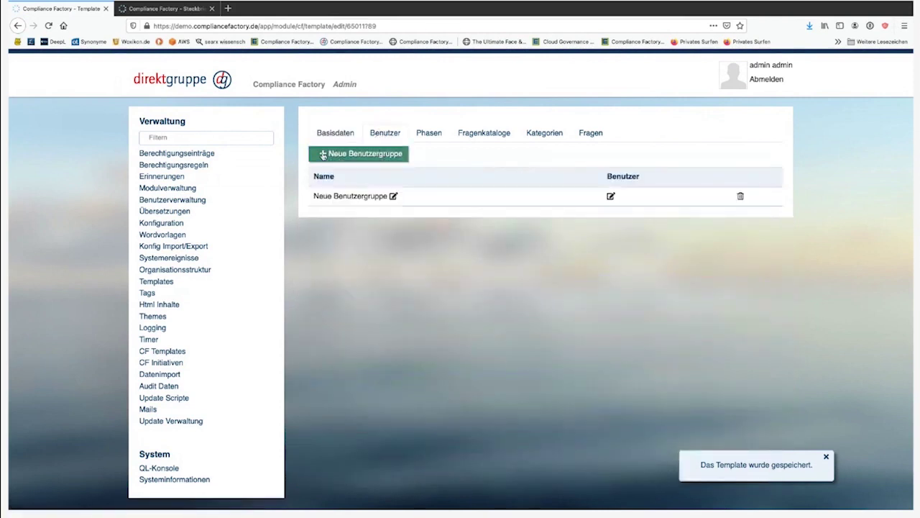
click(394, 200)
text(Da)
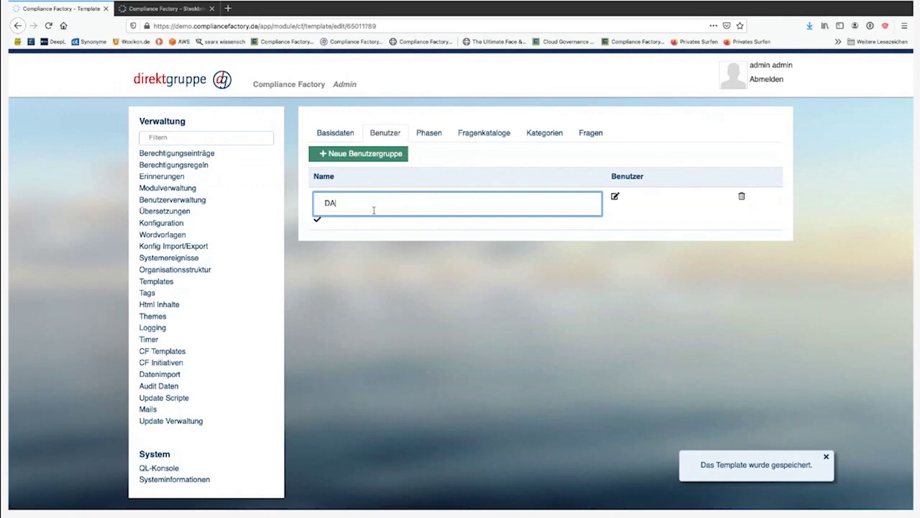
text(ten)
key(BackSpace)
key(BackSpace)
key(BackSpace)
text(tenschutz)
key(Return)
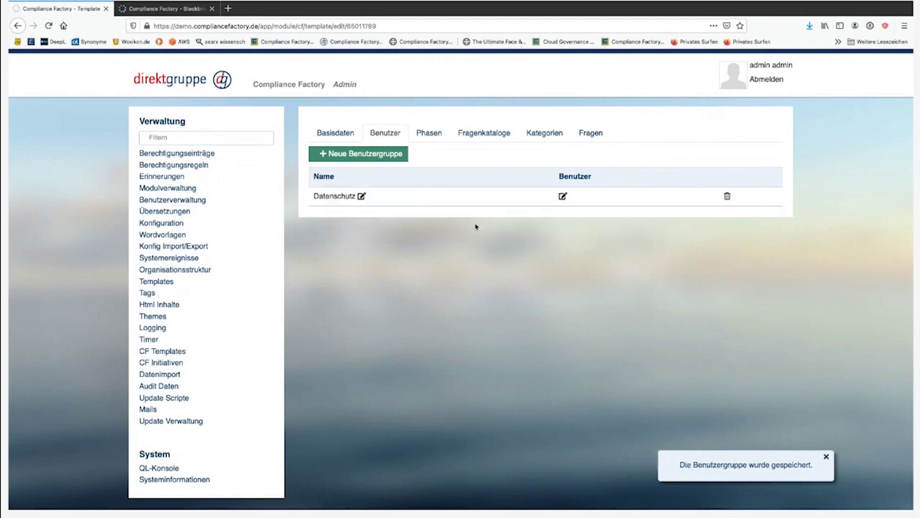
Filter the users by Nachname with dat and assign the matching data protection user to the Datenschutz group.
click(563, 196)
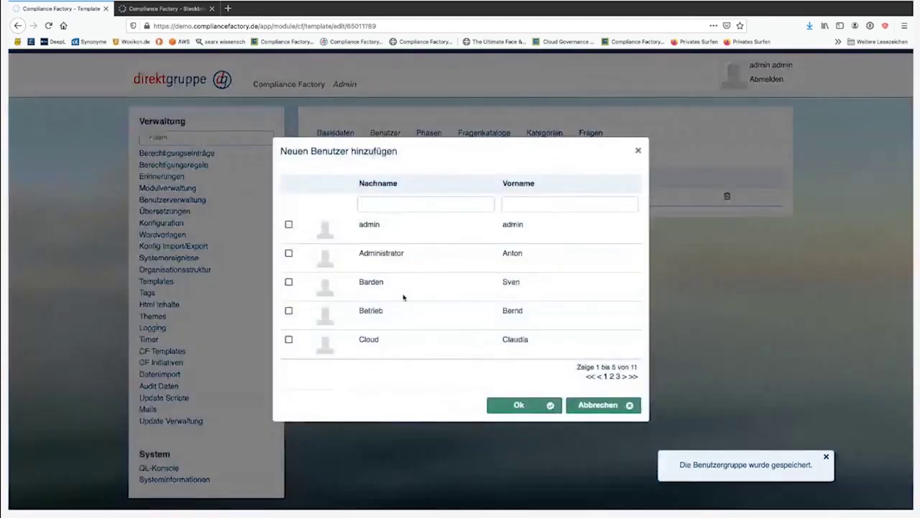
click(463, 205)
text(da)
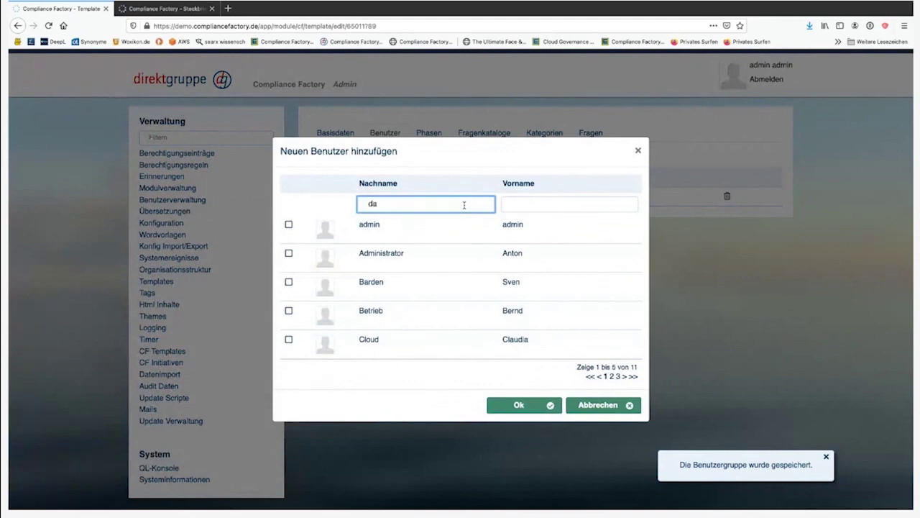
text(t)
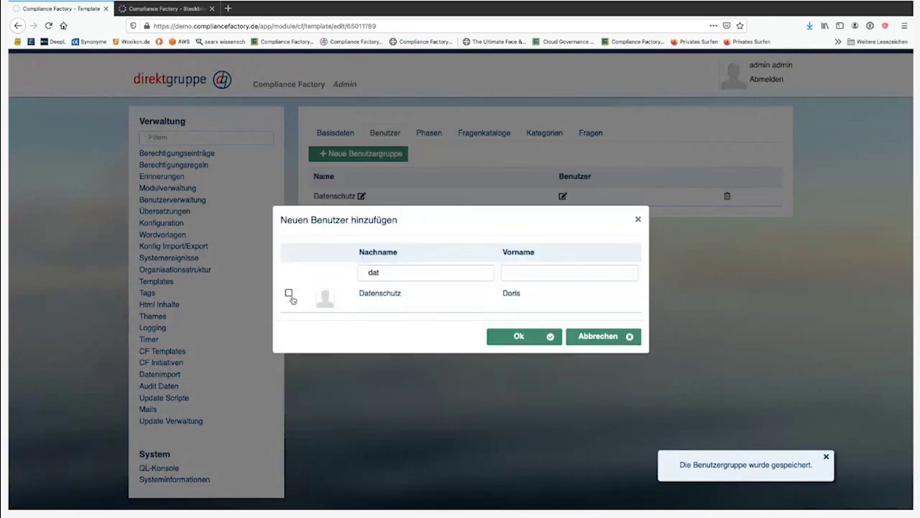
click(289, 295)
click(521, 336)
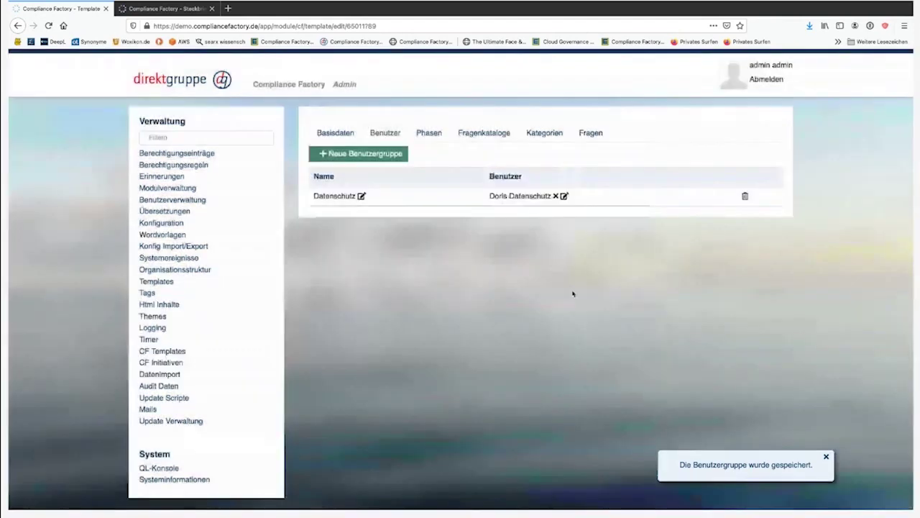
Add a new Phase to the template named Initialisierung / Anfang with the blue Wasser colour as Farbkodierung.
click(431, 136)
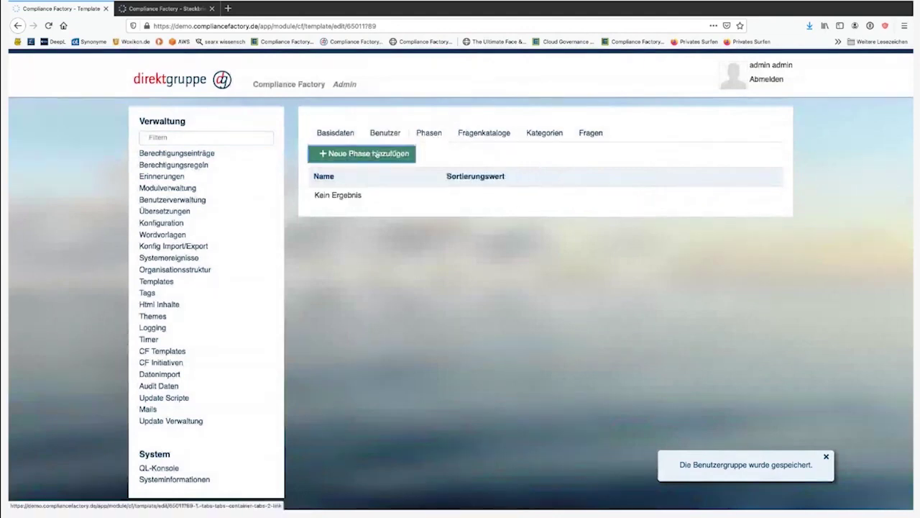
click(347, 155)
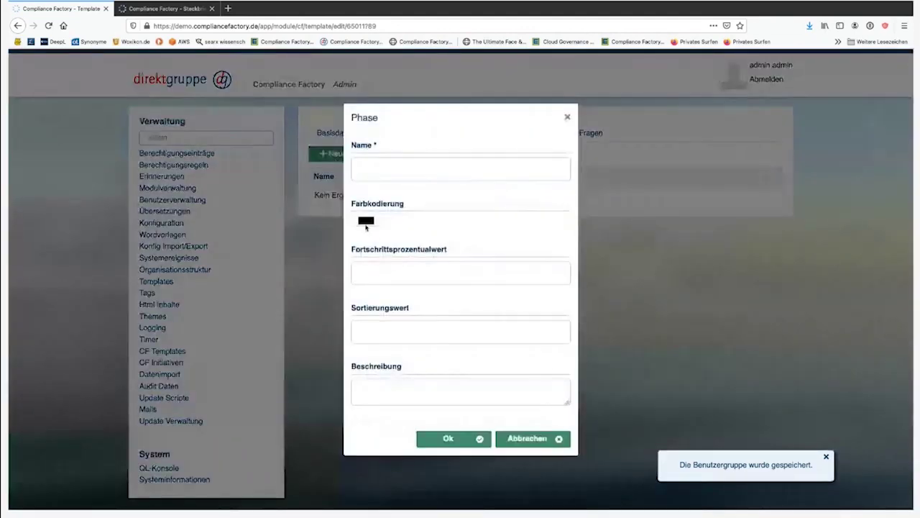
click(366, 220)
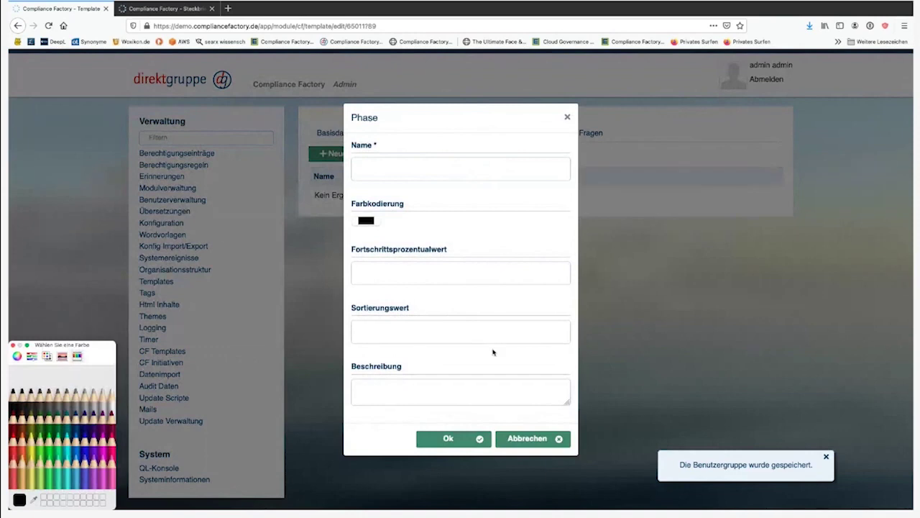
click(75, 436)
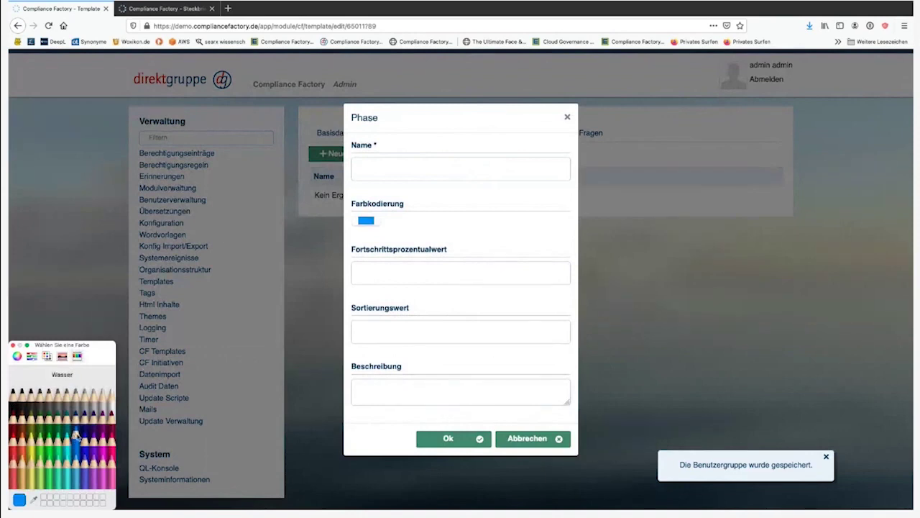
click(407, 151)
click(406, 158)
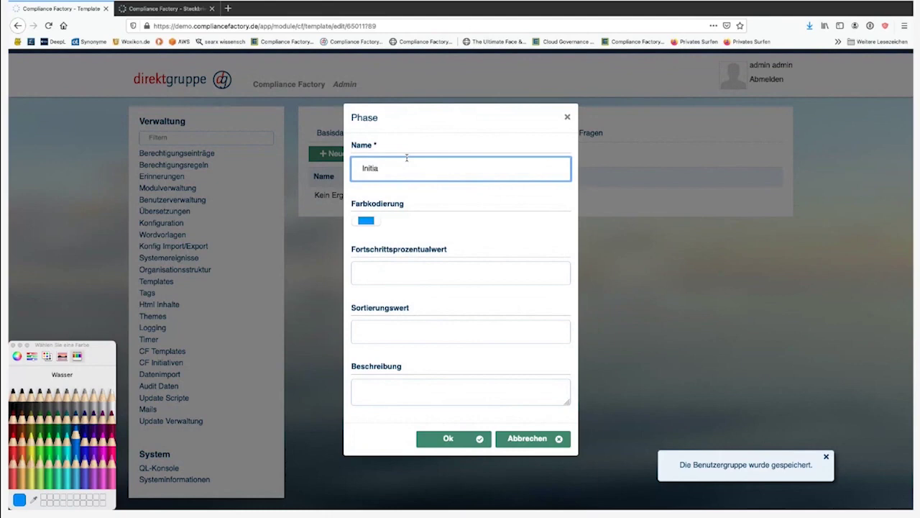
text(Initialisierung / ANf)
key(BackSpace)
key(BackSpace)
text(nfang)
click(425, 438)
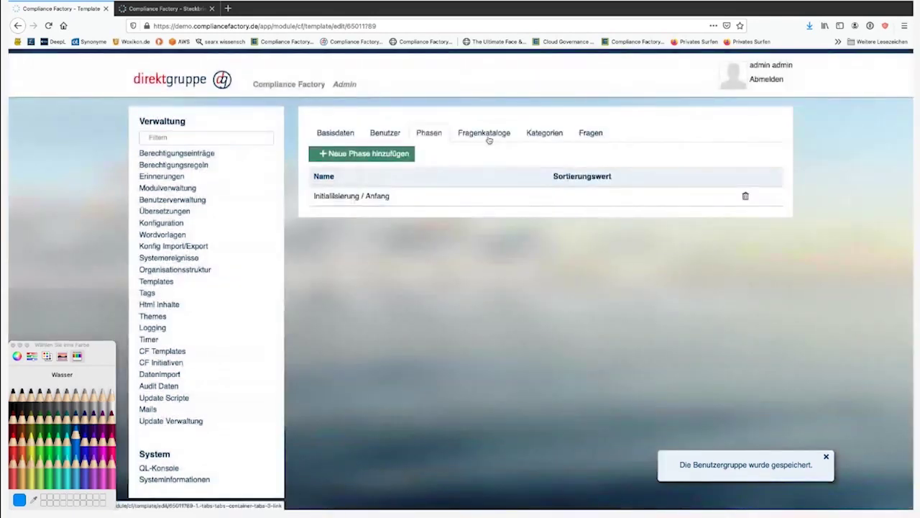
Start a new Fragenkatalog named Datenschutz with the Typ Fragebogen mit nachfolgender Genehmigung.
click(488, 137)
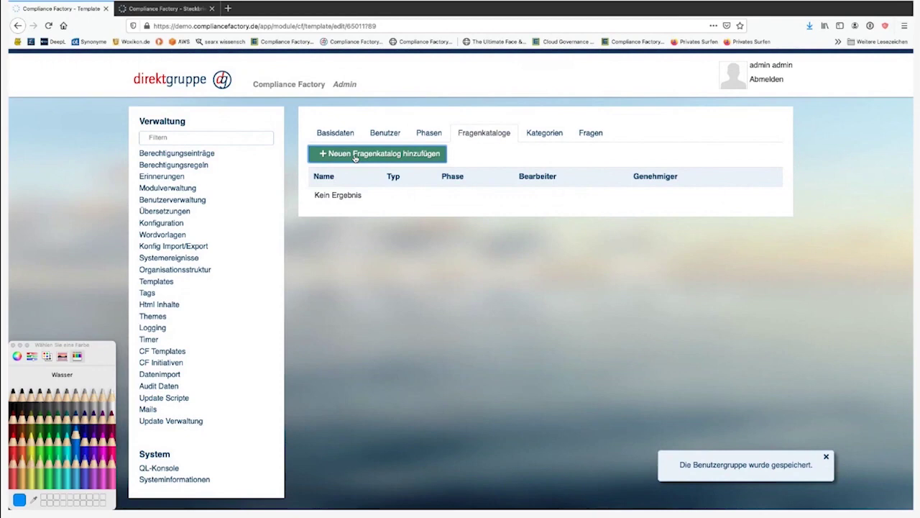
click(354, 157)
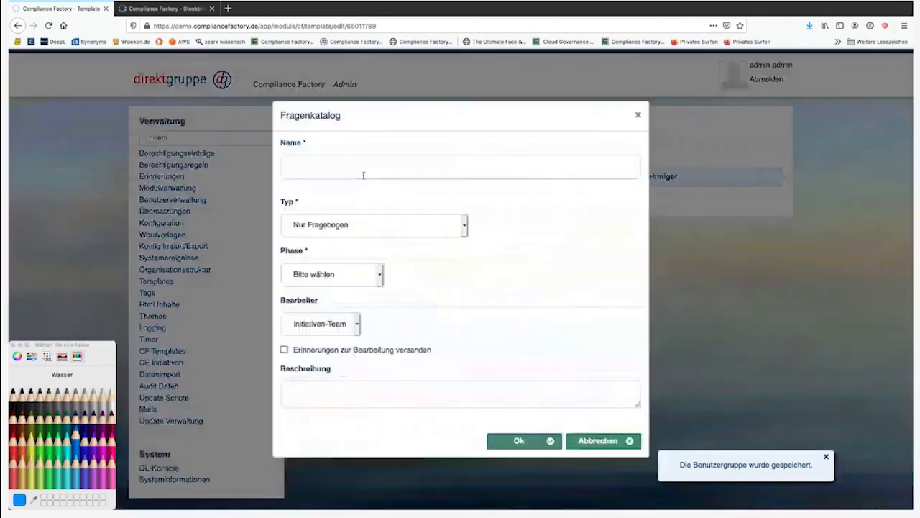
click(365, 170)
text(Da)
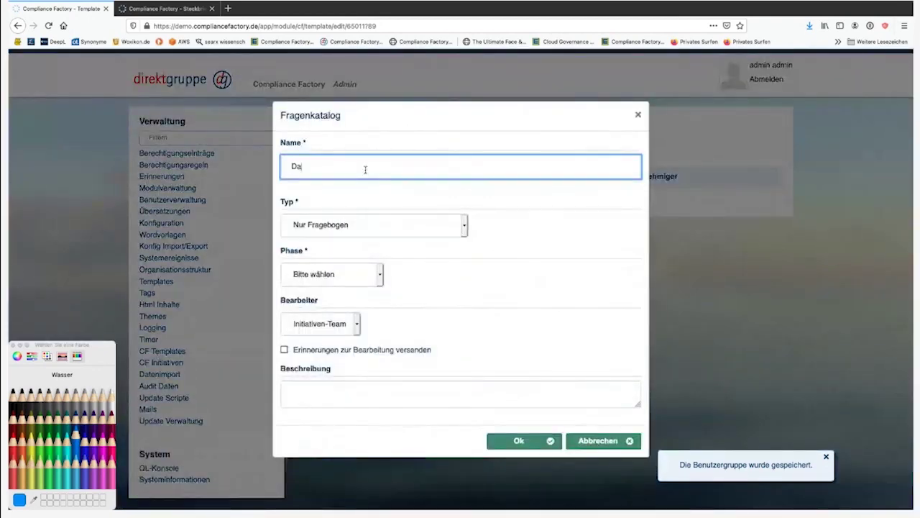
text(tenschutz)
click(371, 223)
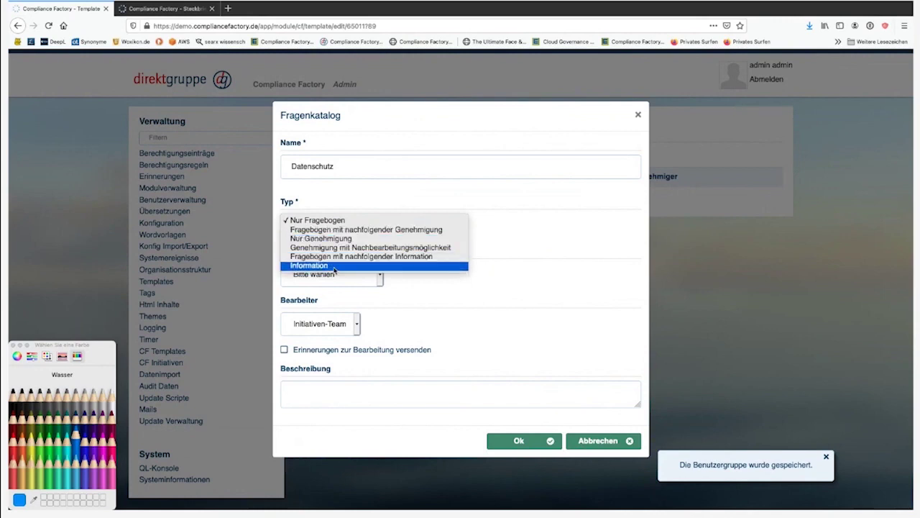
click(370, 231)
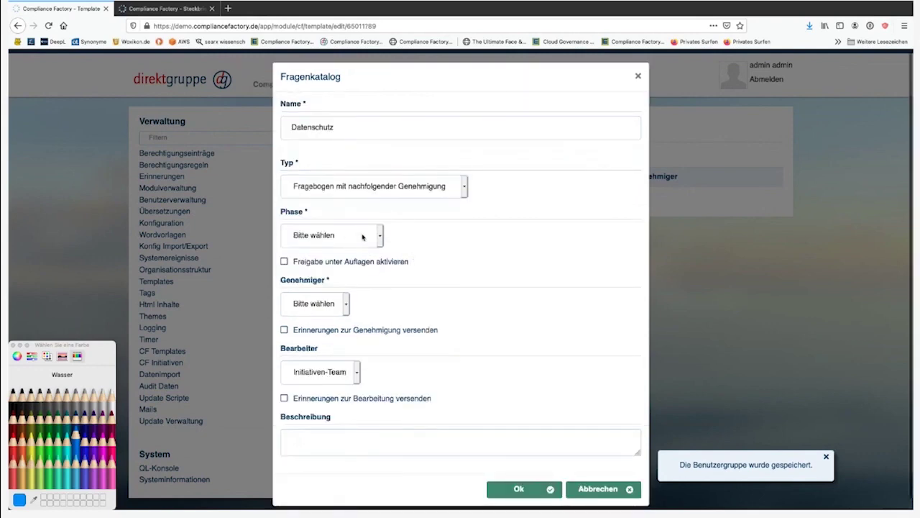
Assign the Initialisierung / Anfang Phase and Datenschutz as Genehmiger, save the Fragenkatalog, and close the colour picker.
click(362, 237)
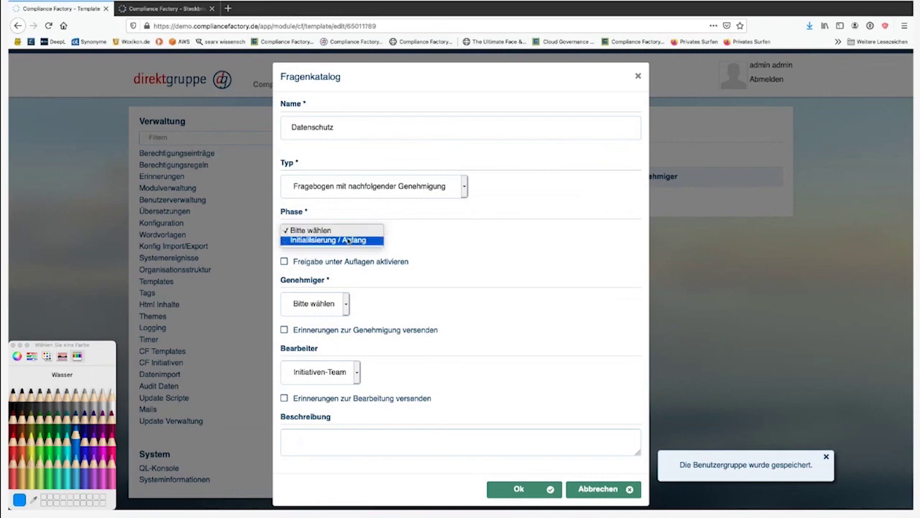
click(447, 251)
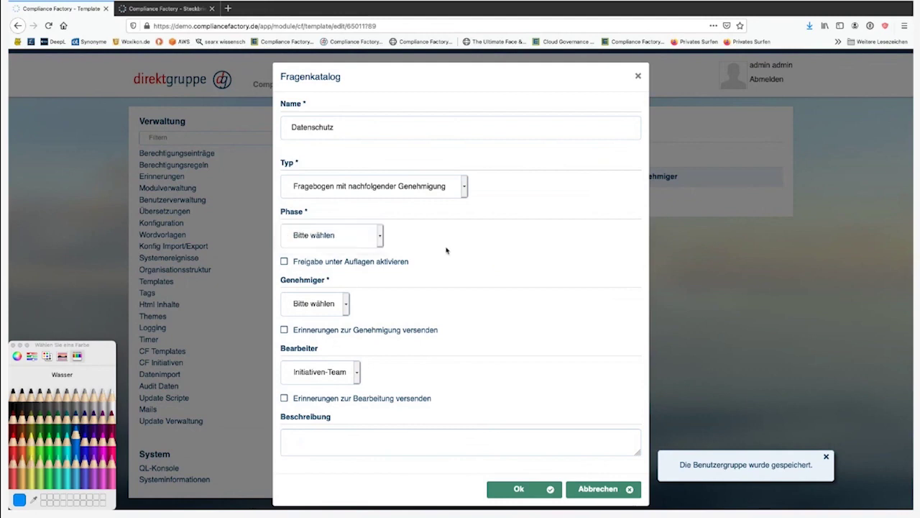
click(337, 304)
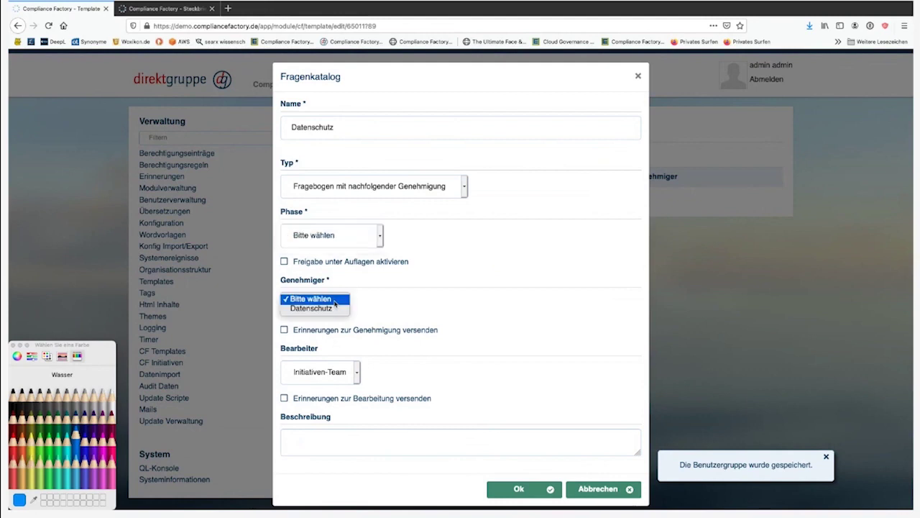
click(311, 308)
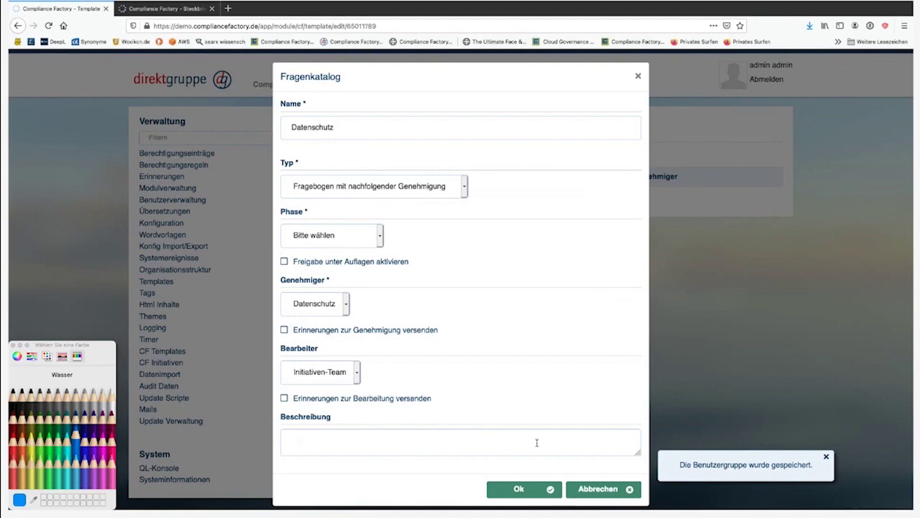
click(514, 488)
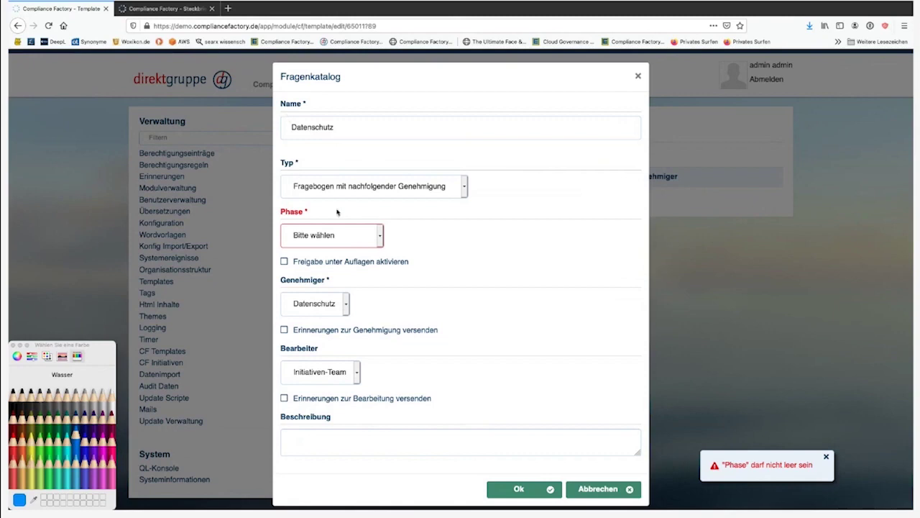
click(338, 230)
click(336, 239)
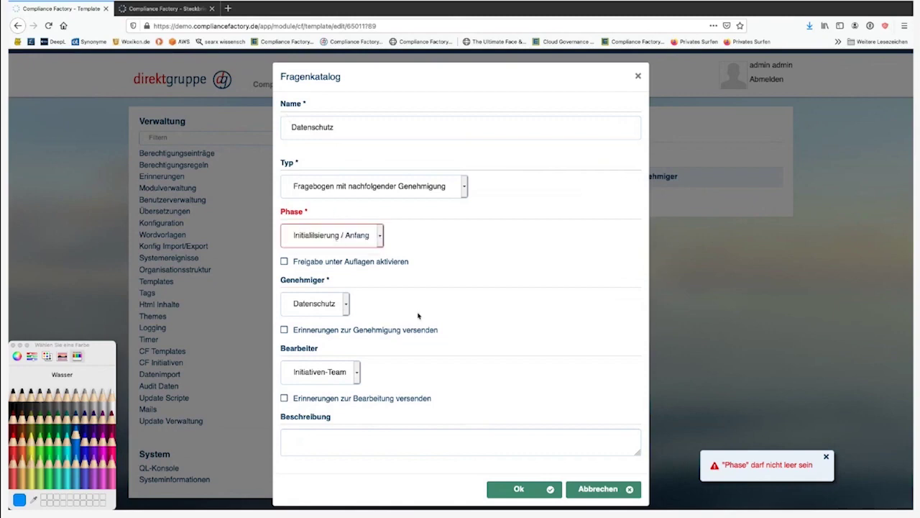
click(517, 490)
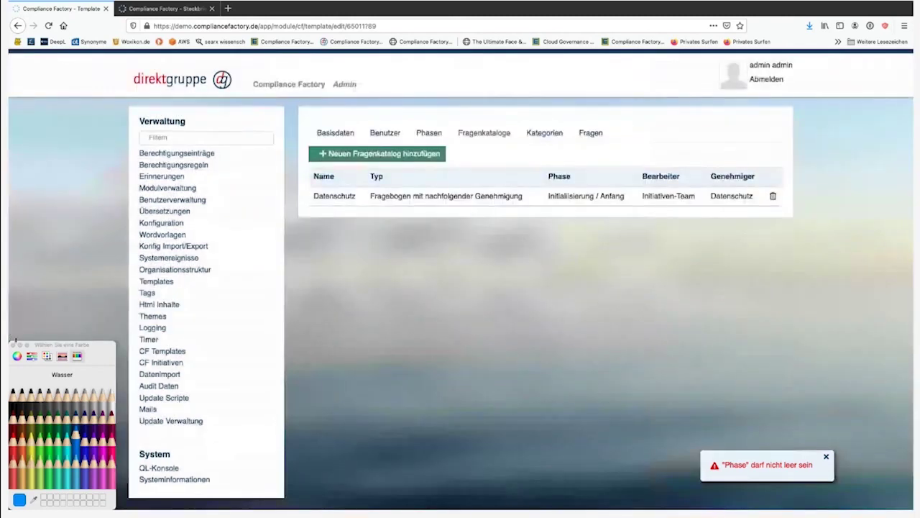
click(12, 345)
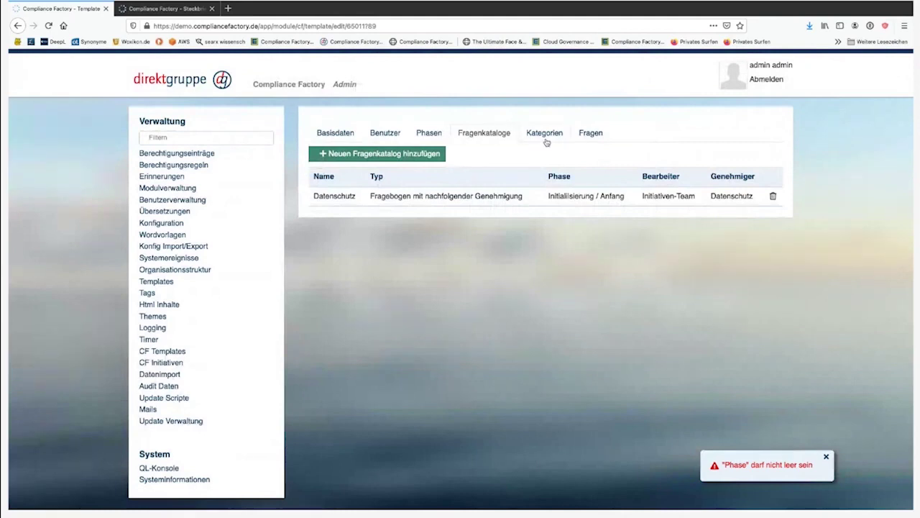
Start a new Frage named Titel with the Fragestellung "Gib einen Titel ein.".
click(591, 135)
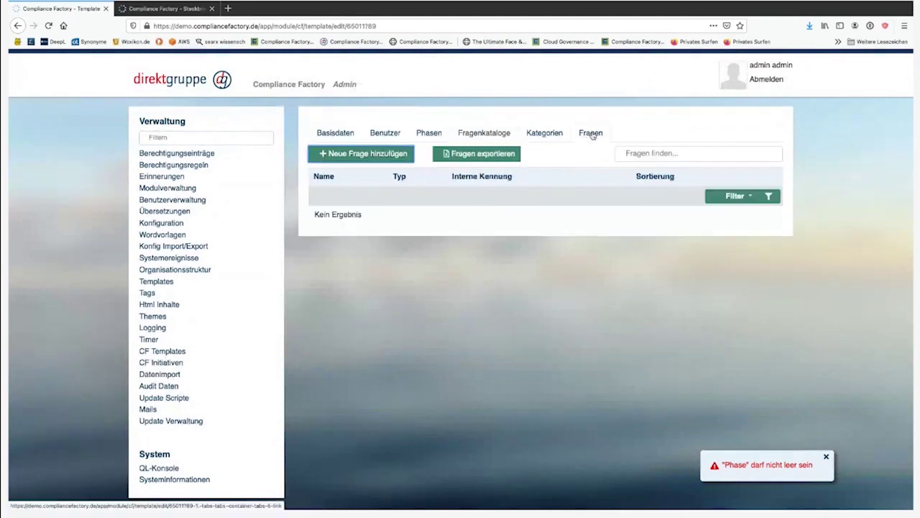
click(328, 157)
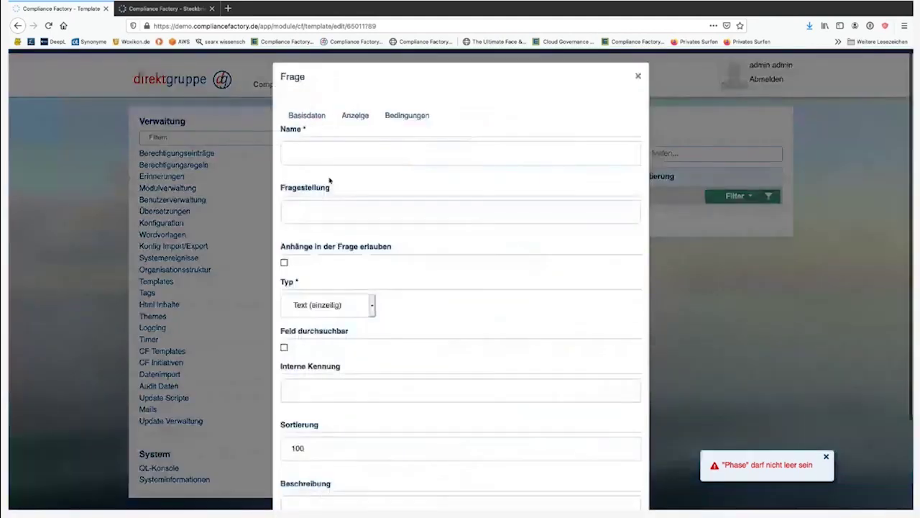
click(335, 159)
text(Titel)
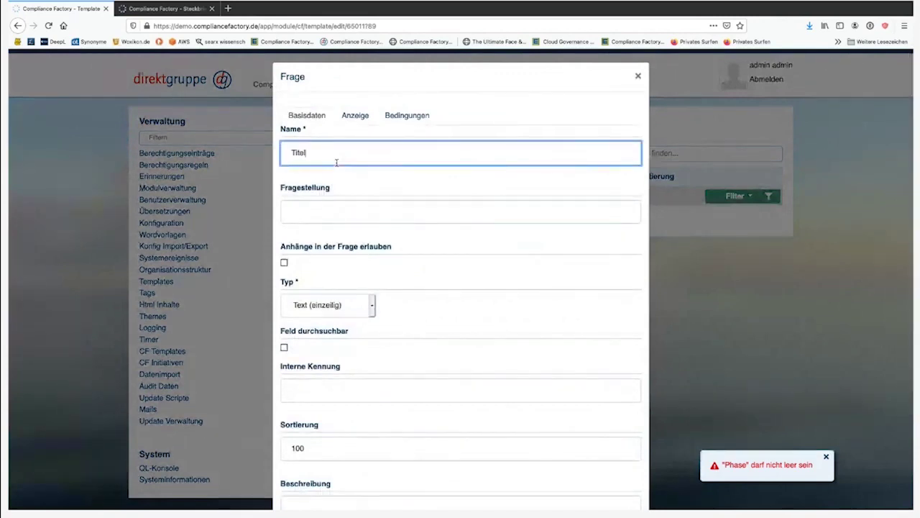
click(329, 210)
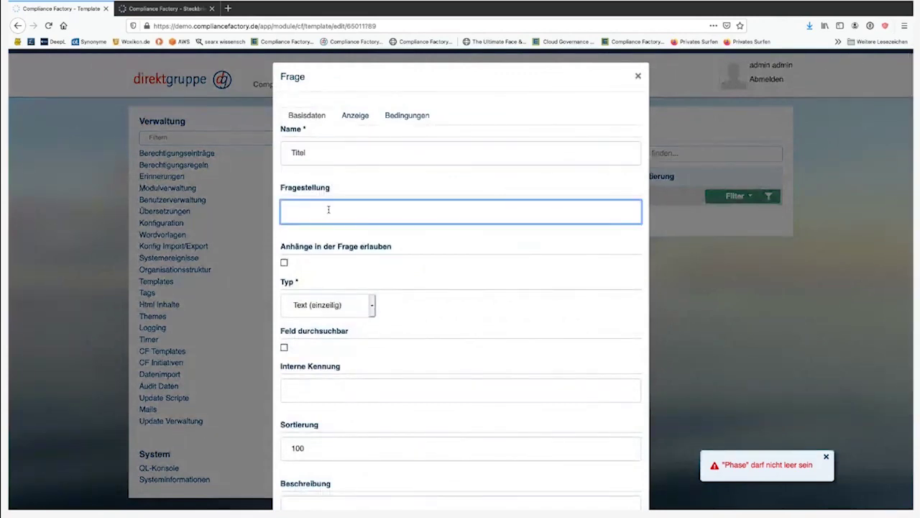
text(Gib einen Titel ein.)
Switch the Frage's Typ to Freitext (mehrzeilig) and back to Text (einzeilig).
click(302, 302)
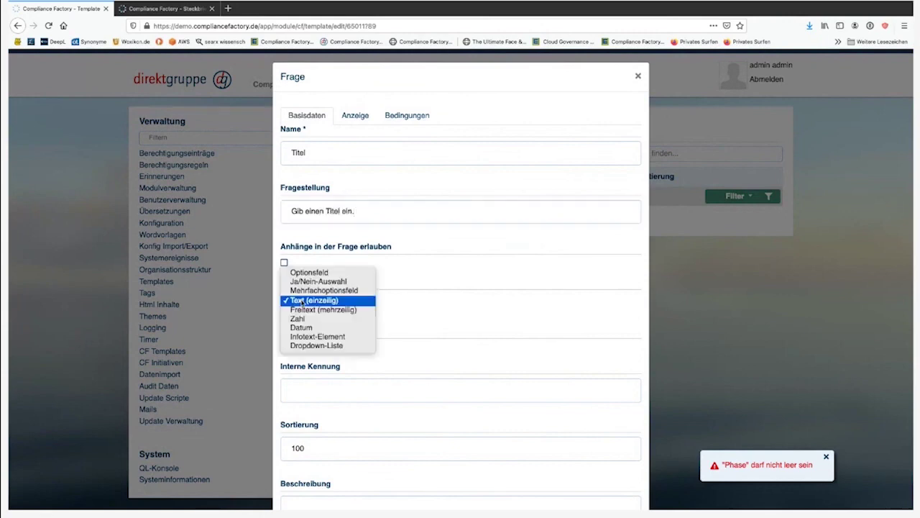
click(312, 310)
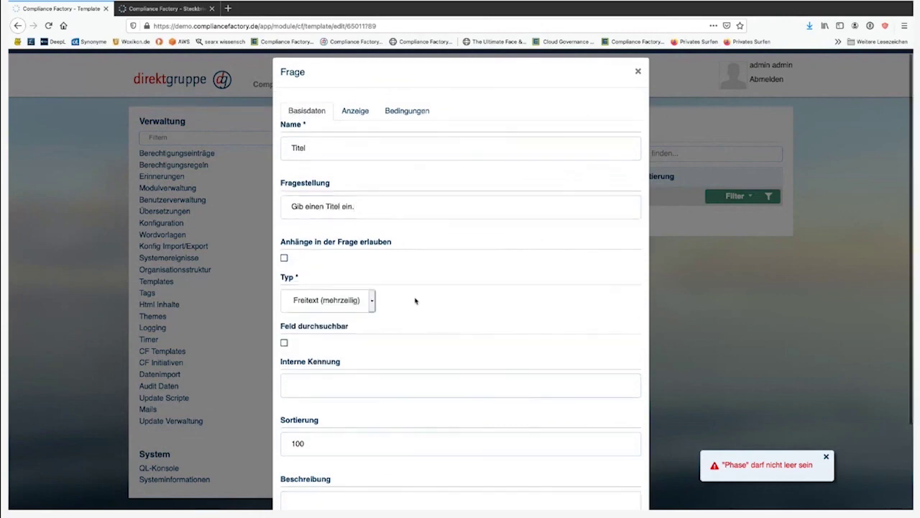
scroll(417, 302, down, 3)
click(368, 201)
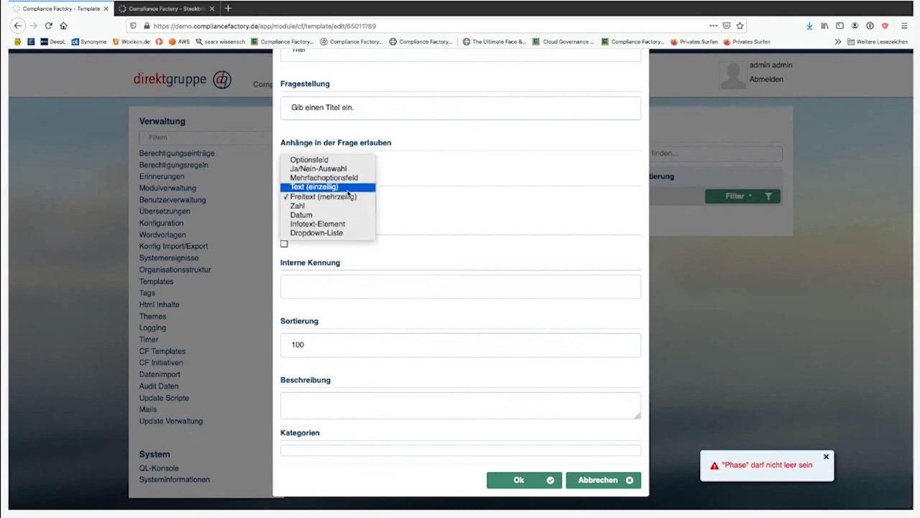
click(349, 187)
Set the Frage's Interne Kennung to Titel and its Beschreibung to keine, and save the Frage.
click(348, 290)
text(T)
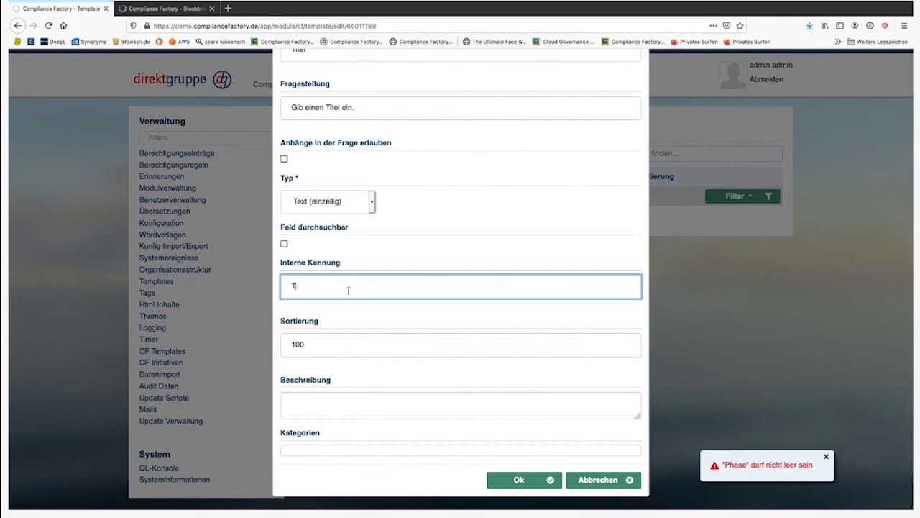
text(itel)
click(379, 401)
text(keine)
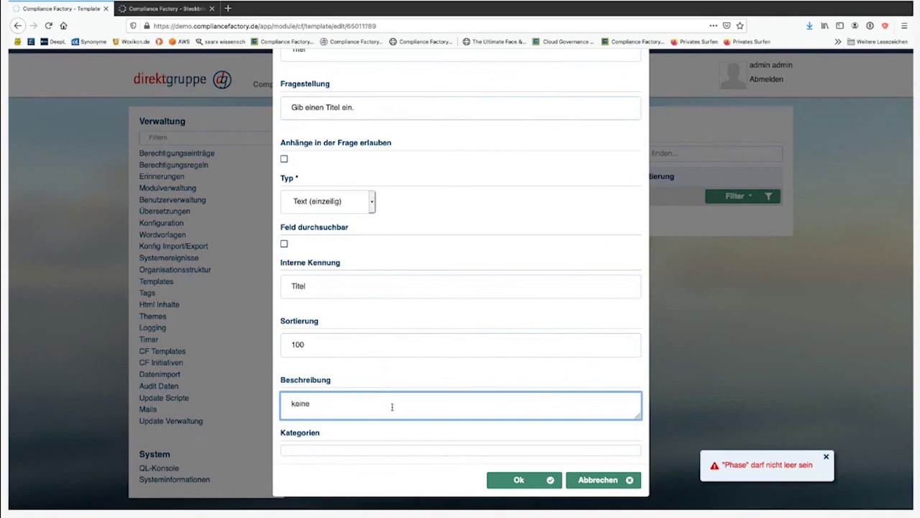
click(511, 483)
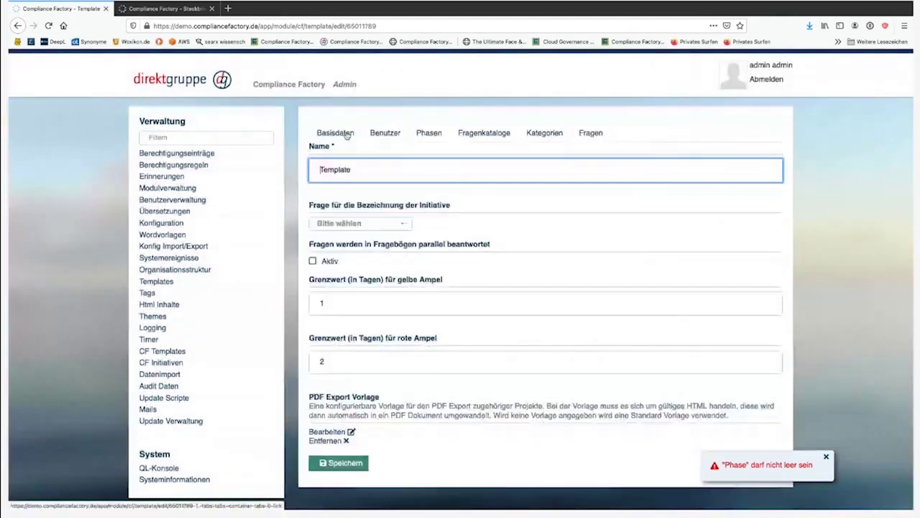
Choose Titel as the Frage für die Bezeichnung der Initiative in the Basisdaten and save the template.
click(347, 135)
click(367, 224)
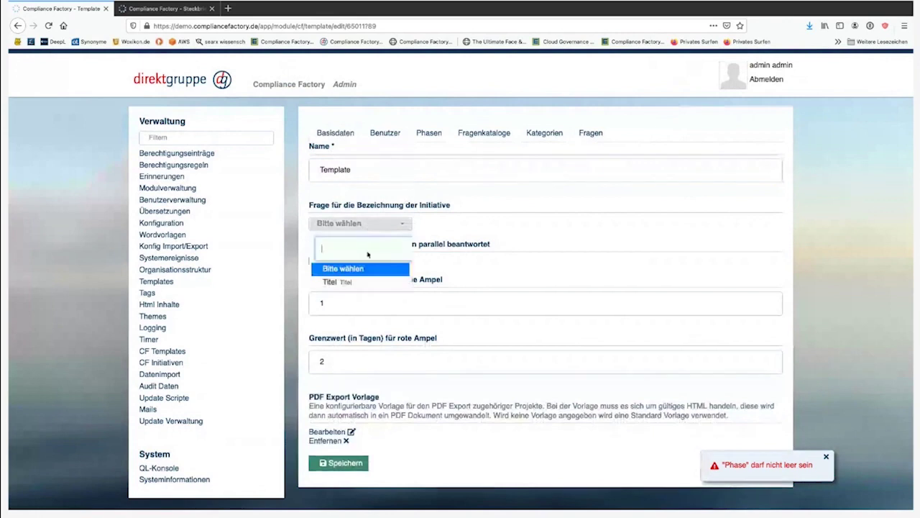
click(363, 283)
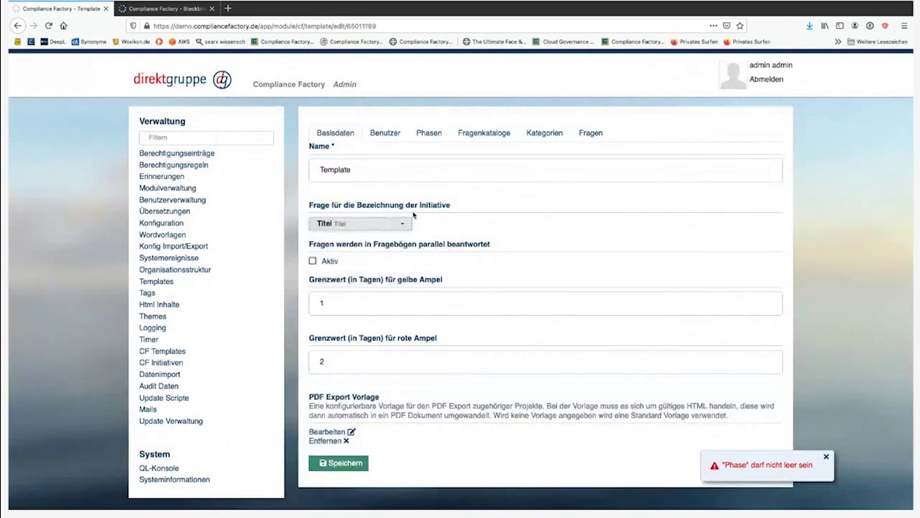
click(333, 466)
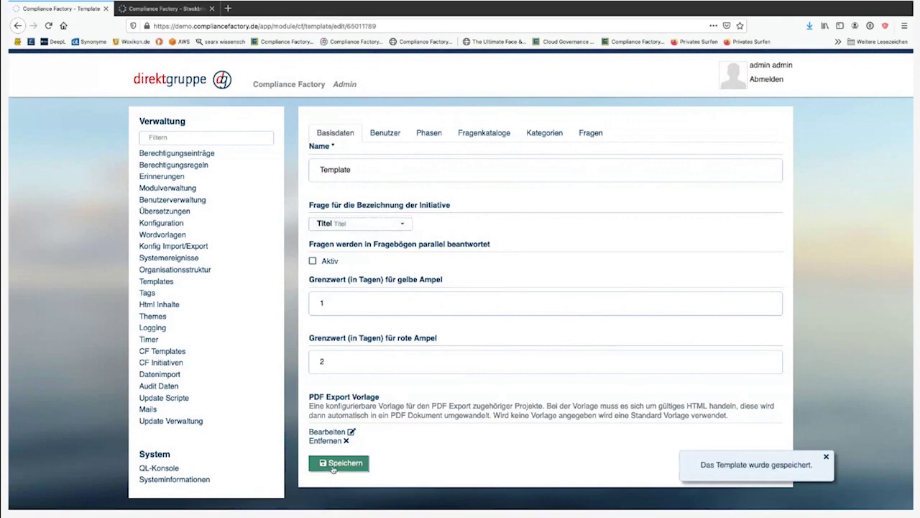
click(825, 458)
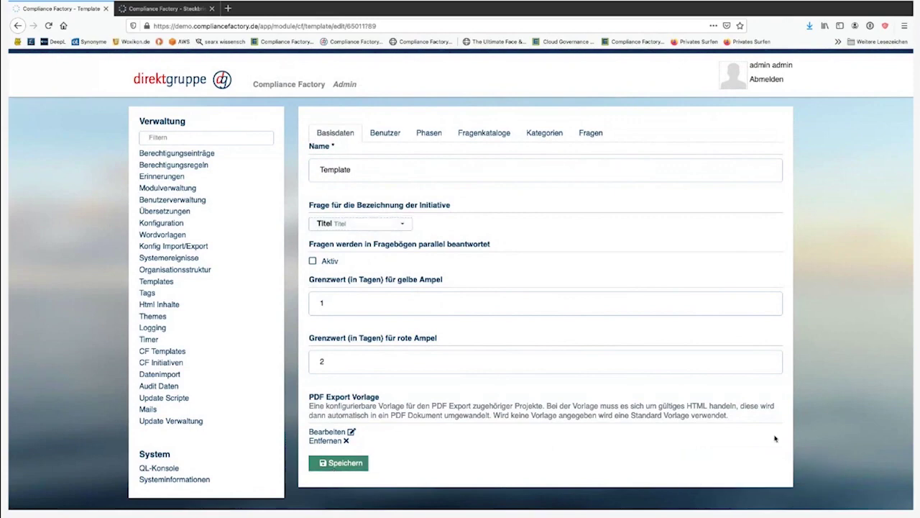
Check the Bedingungen of the Titel Frage, close it without changes, and return to the portal start page.
click(594, 135)
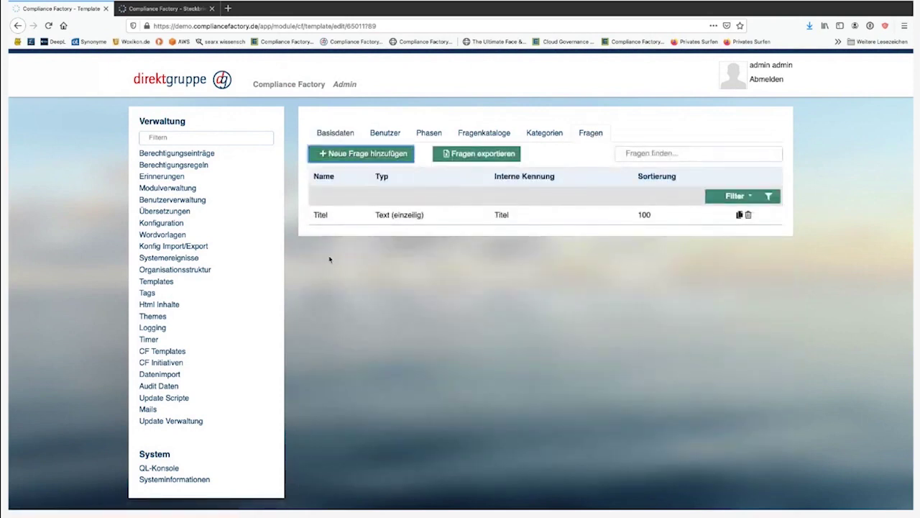
click(320, 217)
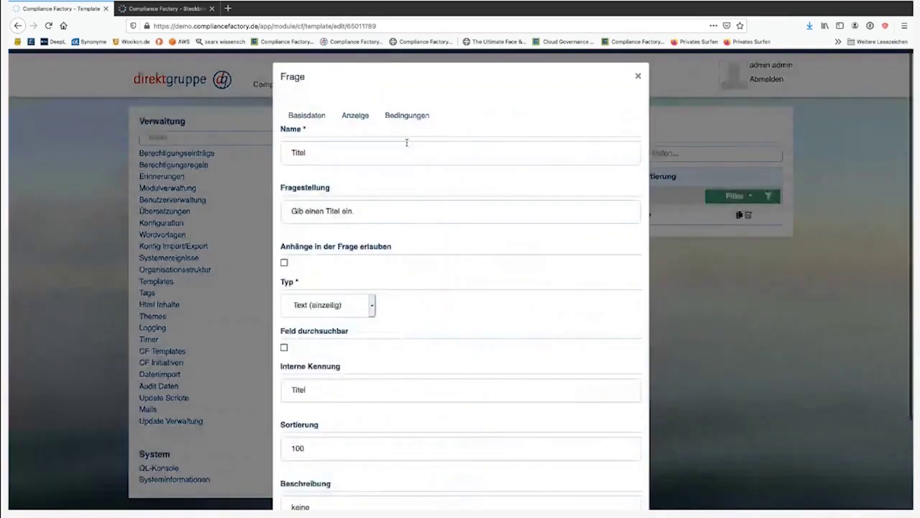
click(423, 117)
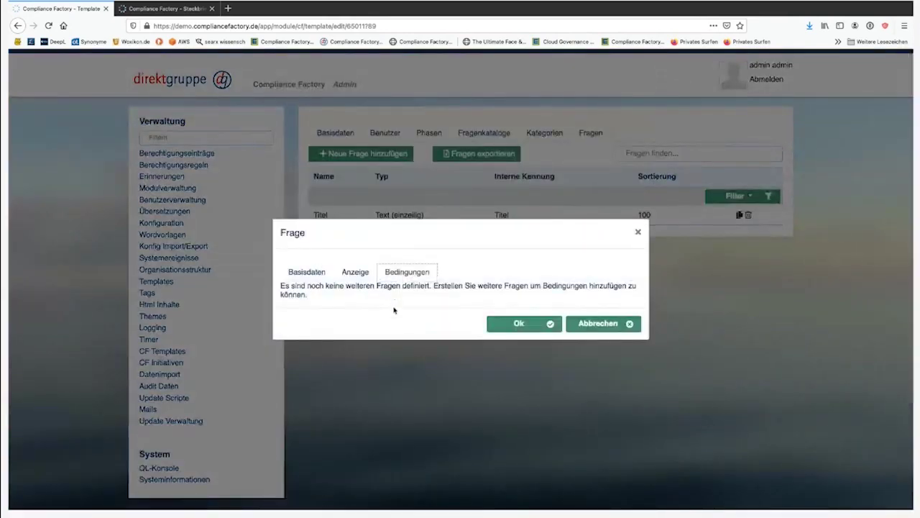
click(604, 328)
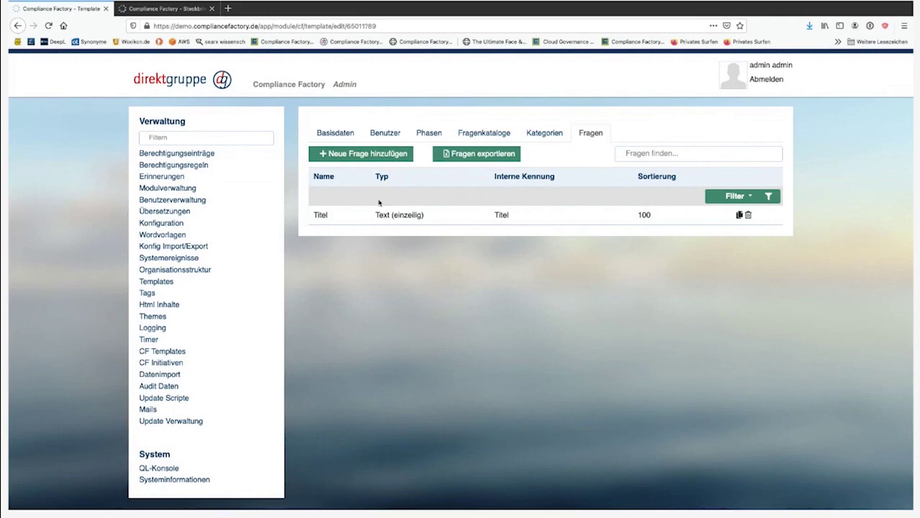
click(195, 81)
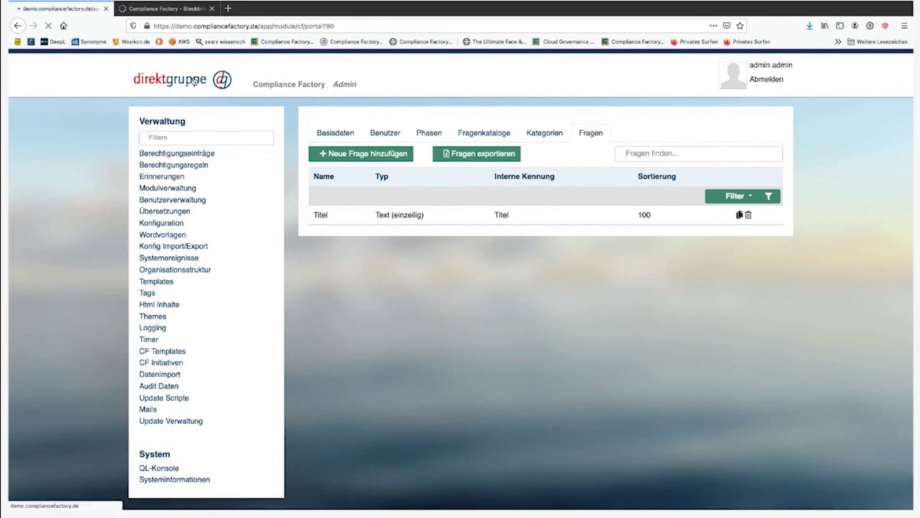